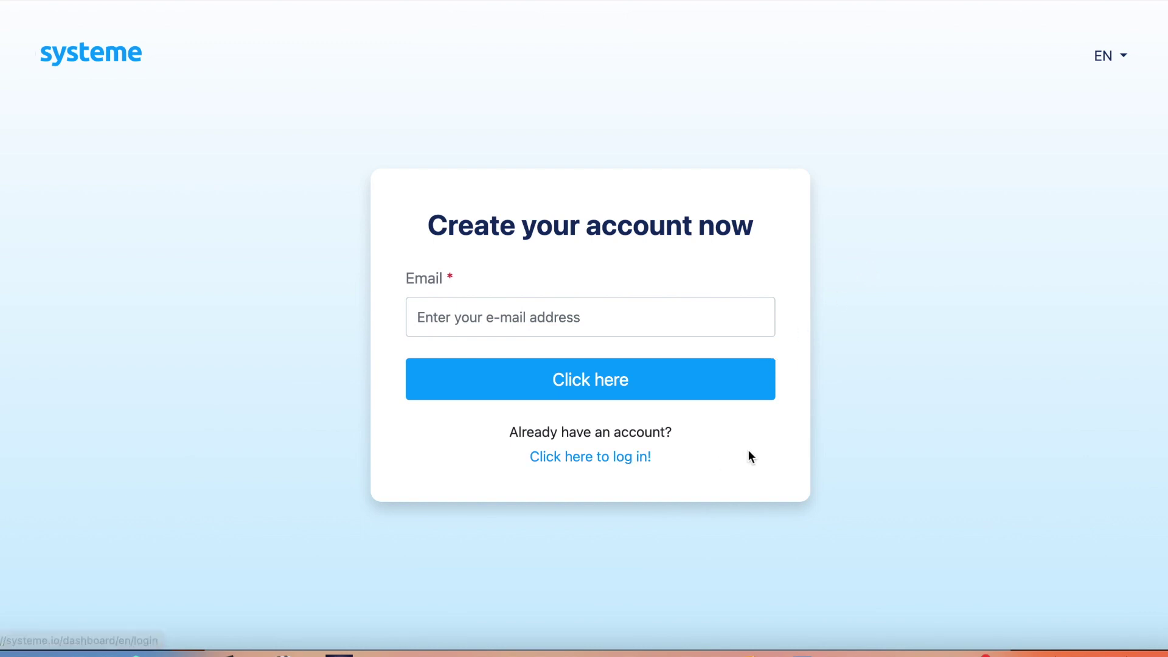
Step: Log in to the existing account with the prefilled credentials and open the list of courses
click(626, 462)
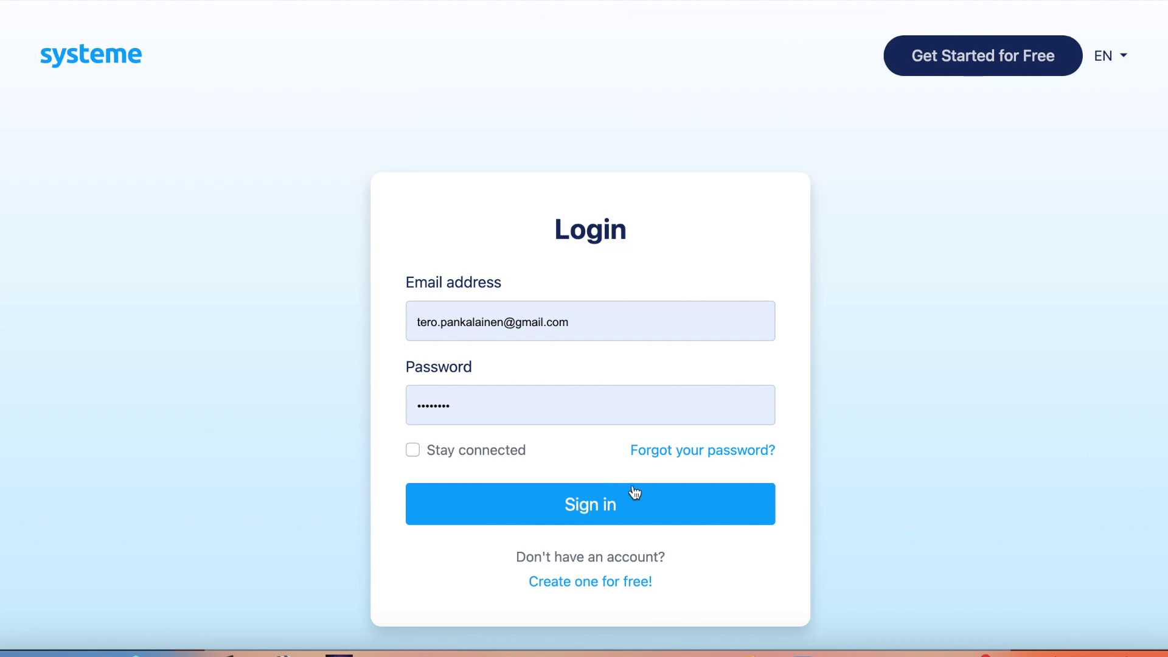
click(603, 510)
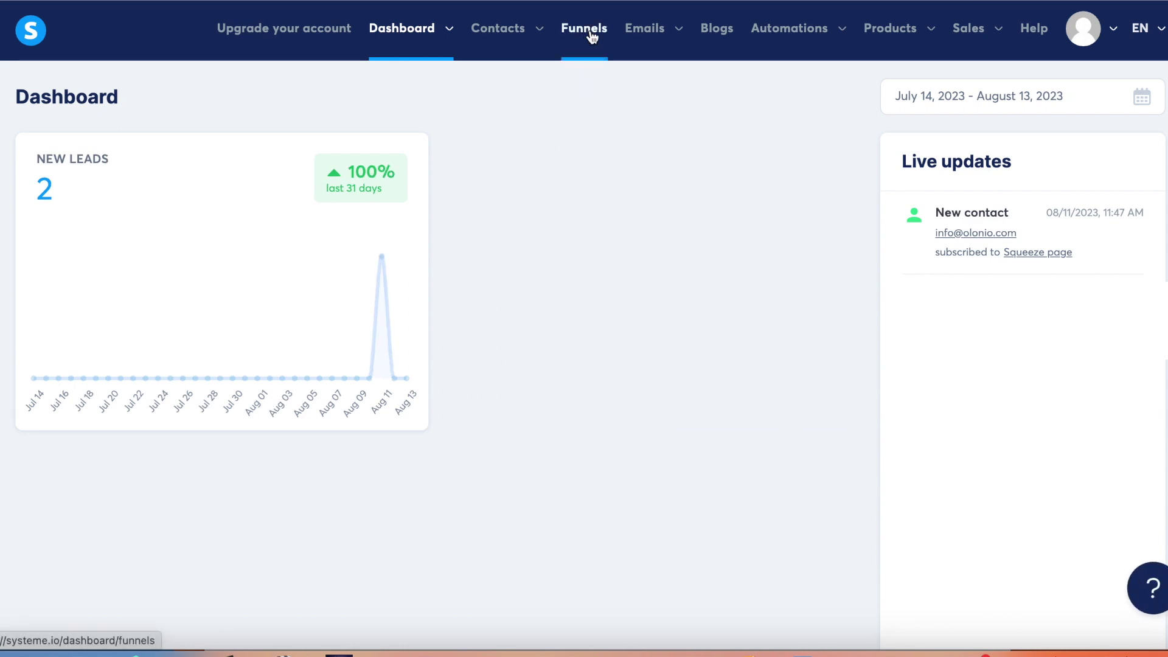
mouse_move(653, 38)
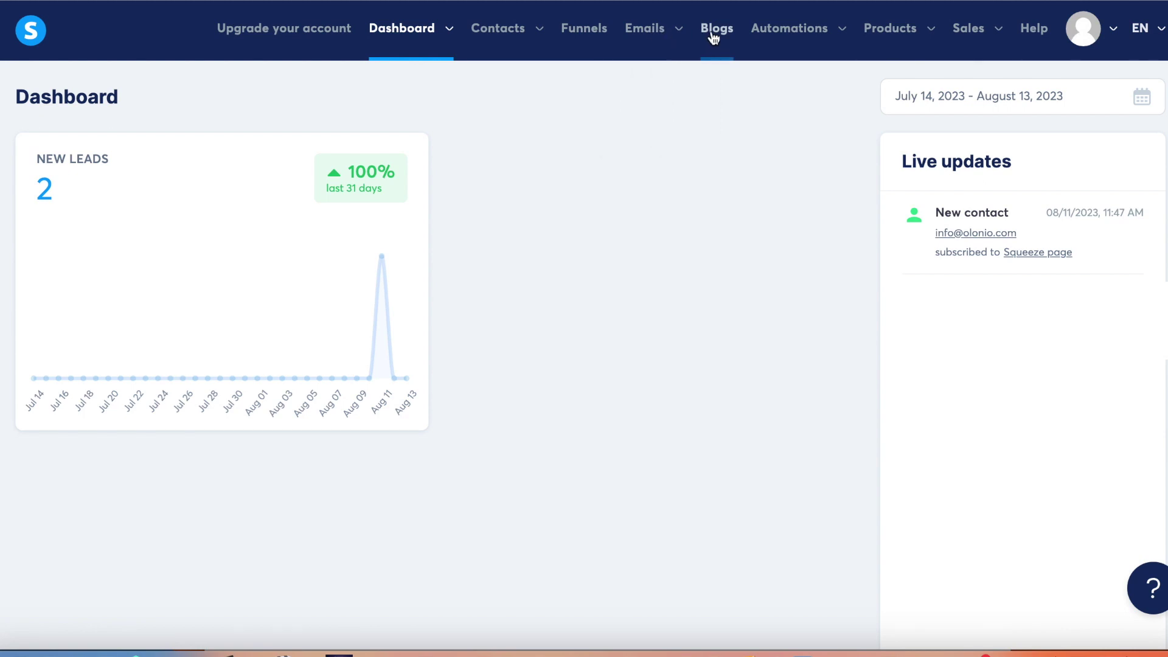
mouse_move(790, 37)
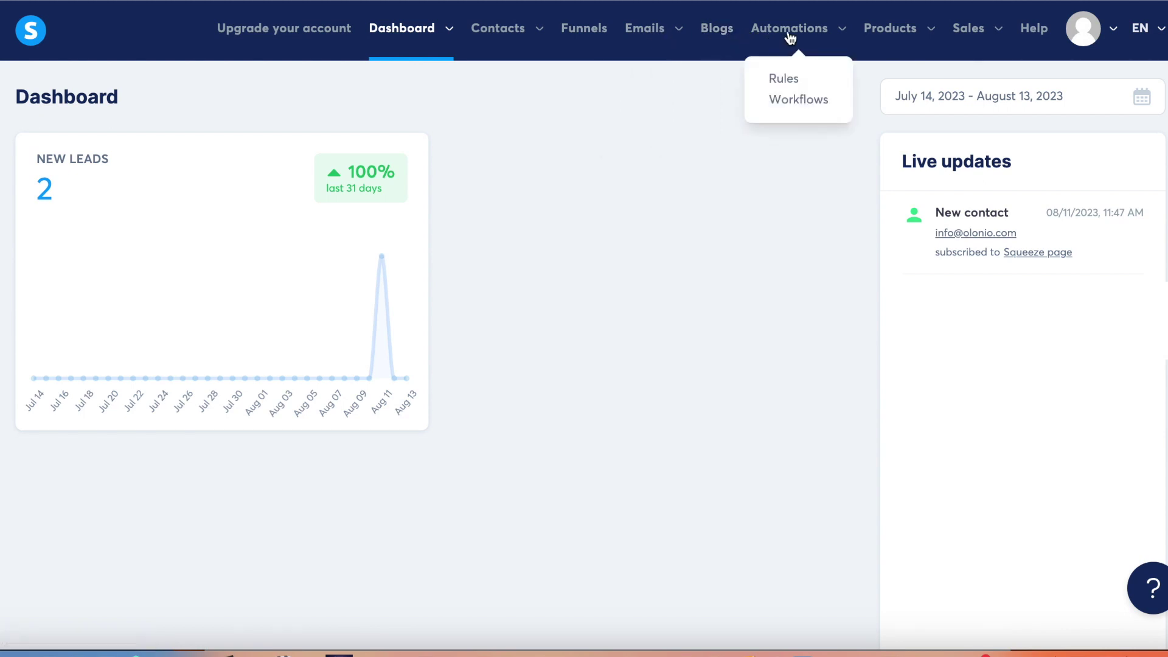
mouse_move(889, 35)
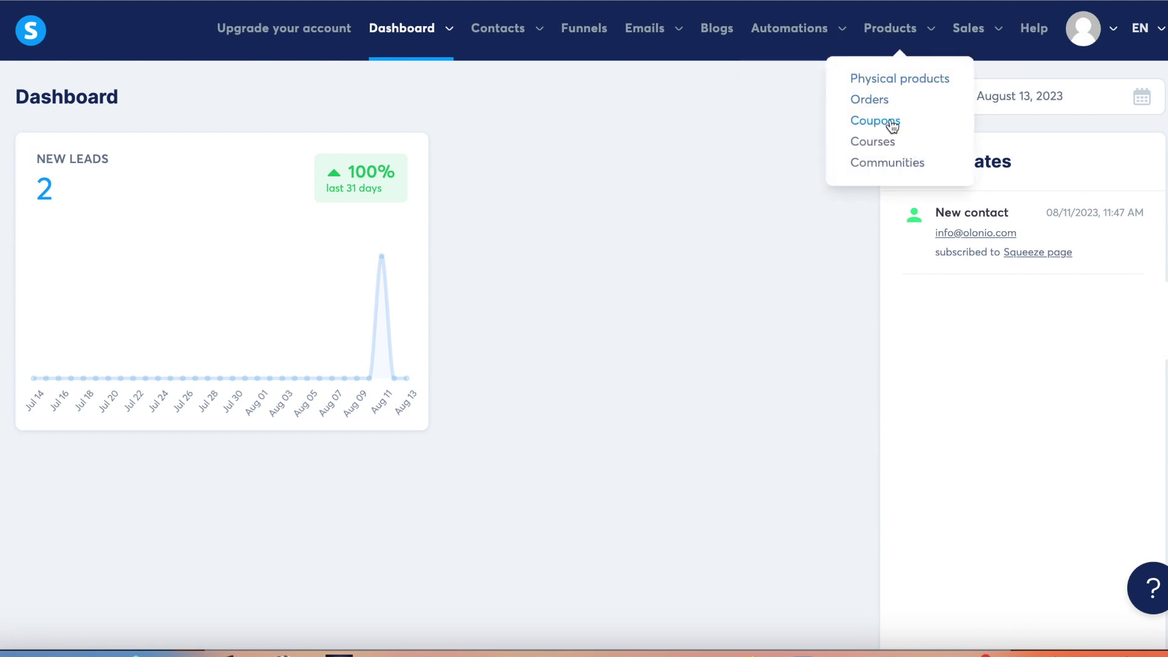
click(888, 144)
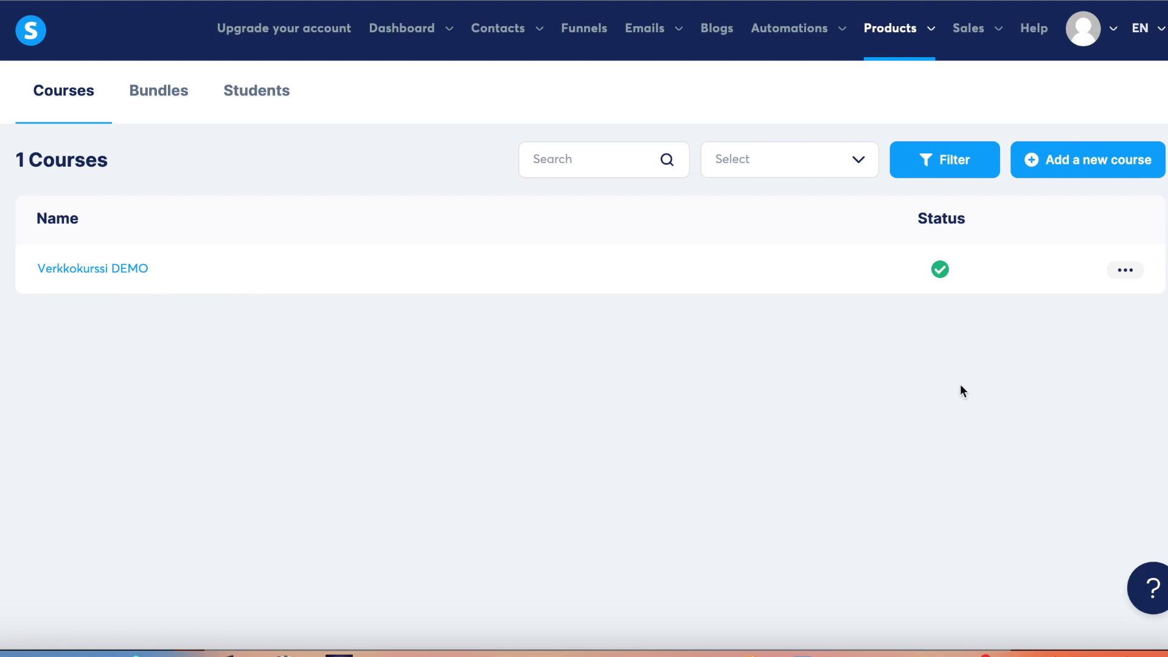
Step: Open the settings of the Verkkokurssi DEMO course and check the available course domains
click(1127, 271)
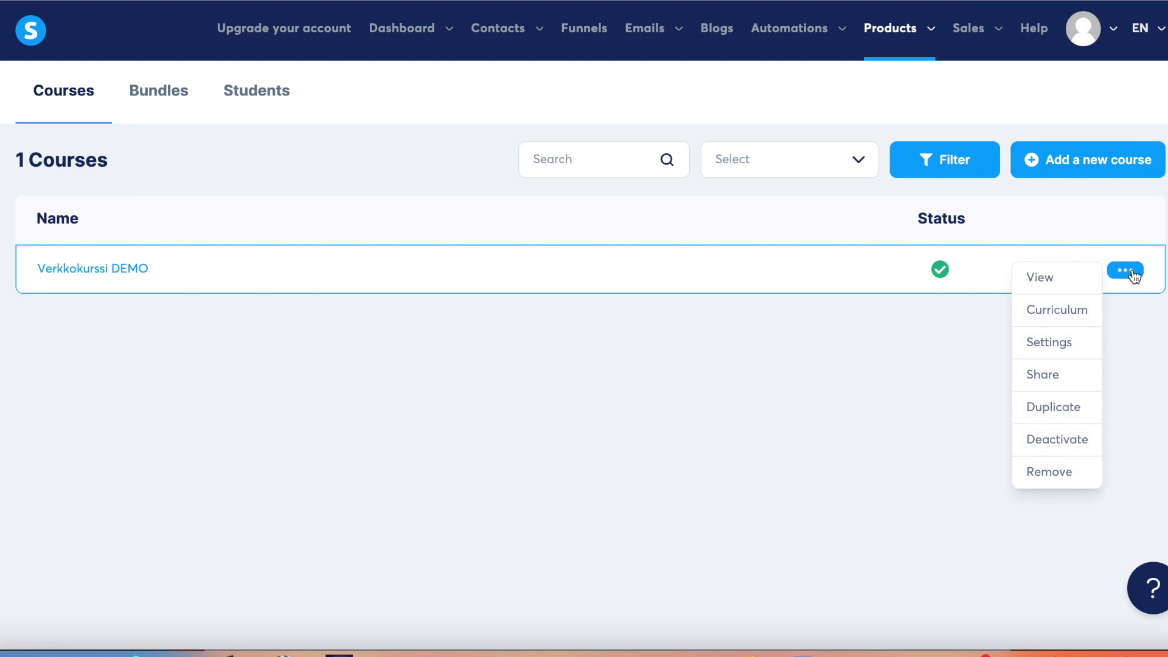
click(1075, 339)
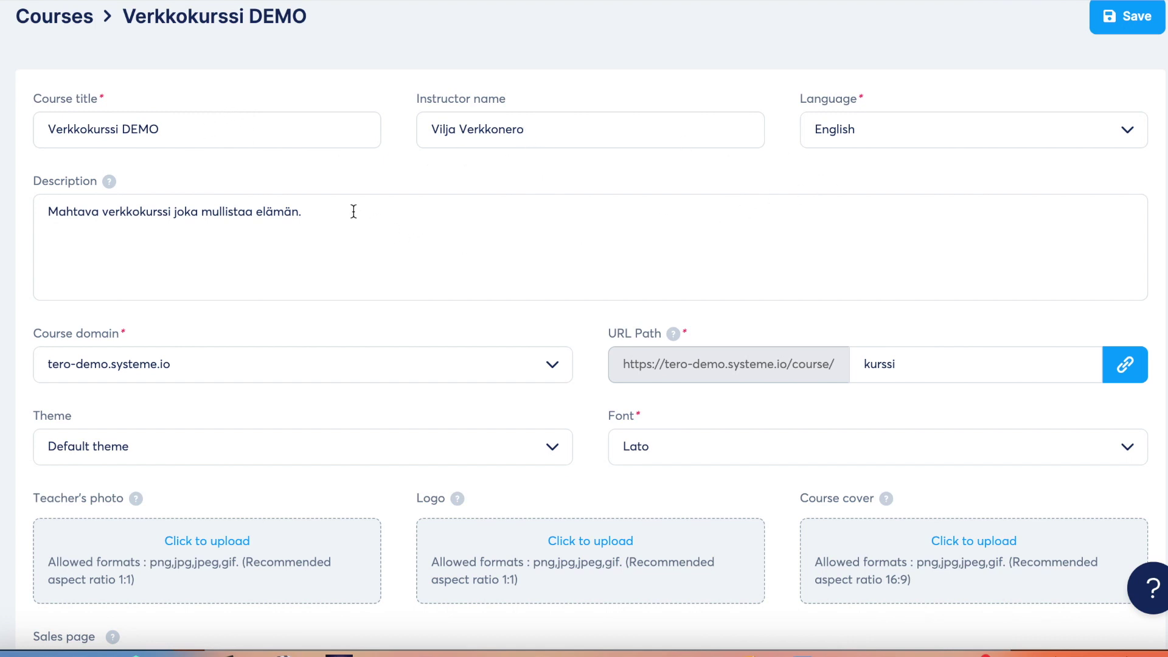
click(551, 367)
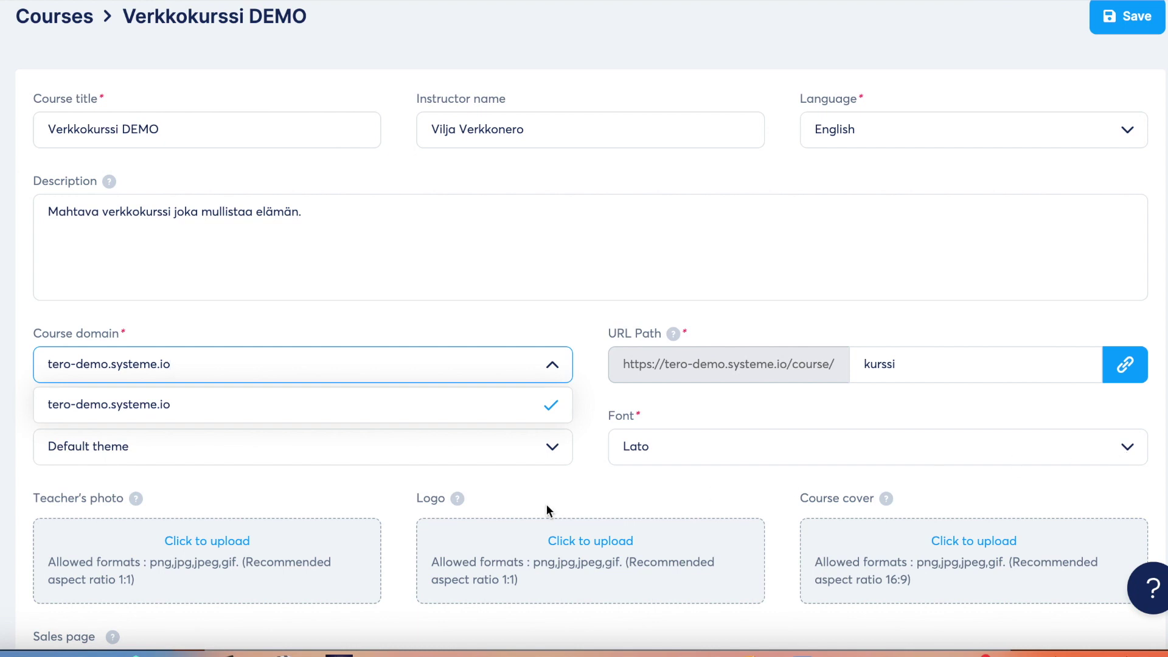
click(578, 493)
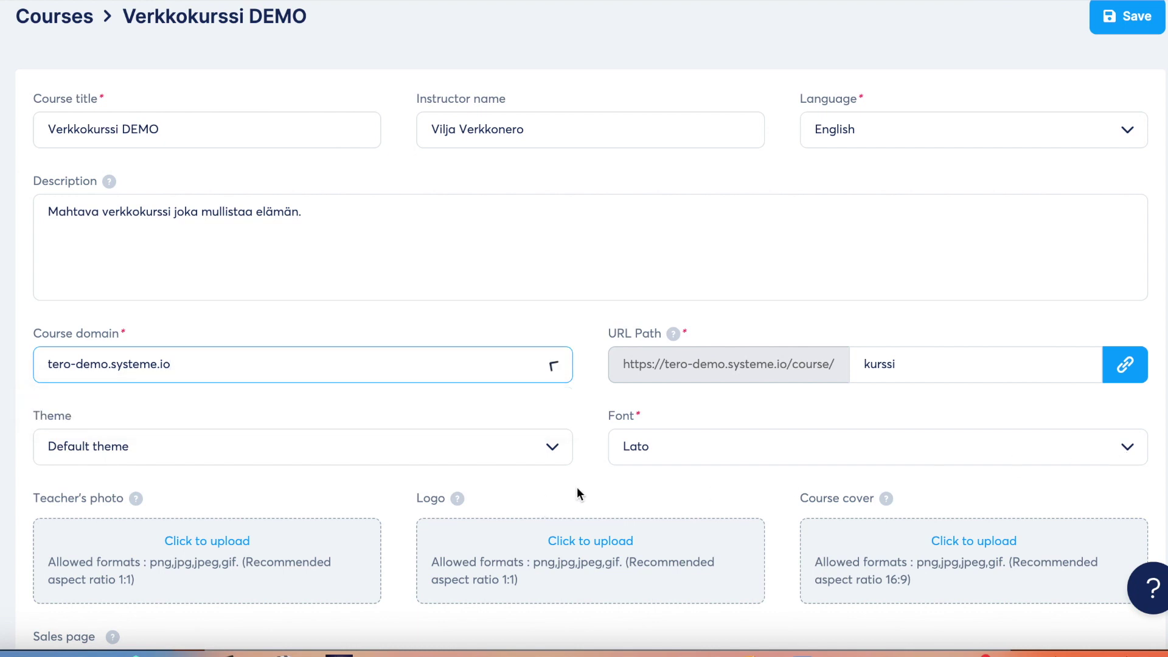
Step: Look through the available course themes and leave the theme list without choosing one
click(550, 454)
scroll(378, 357, down, 5)
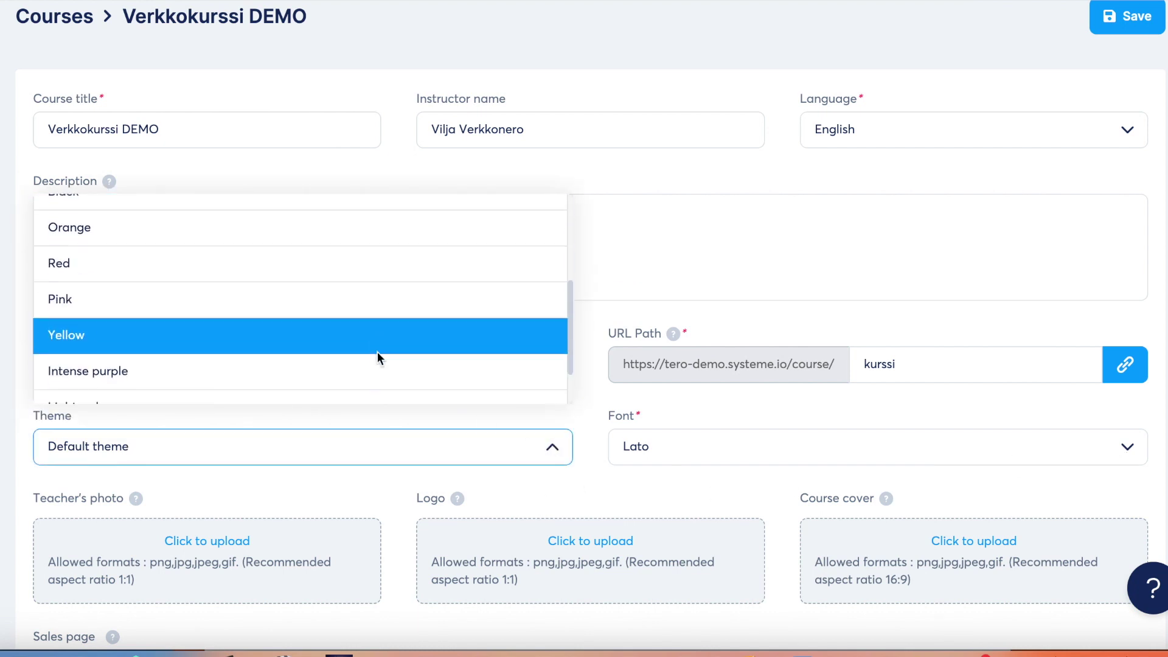
scroll(378, 353, down, 3)
scroll(378, 353, up, 3)
scroll(377, 351, up, 6)
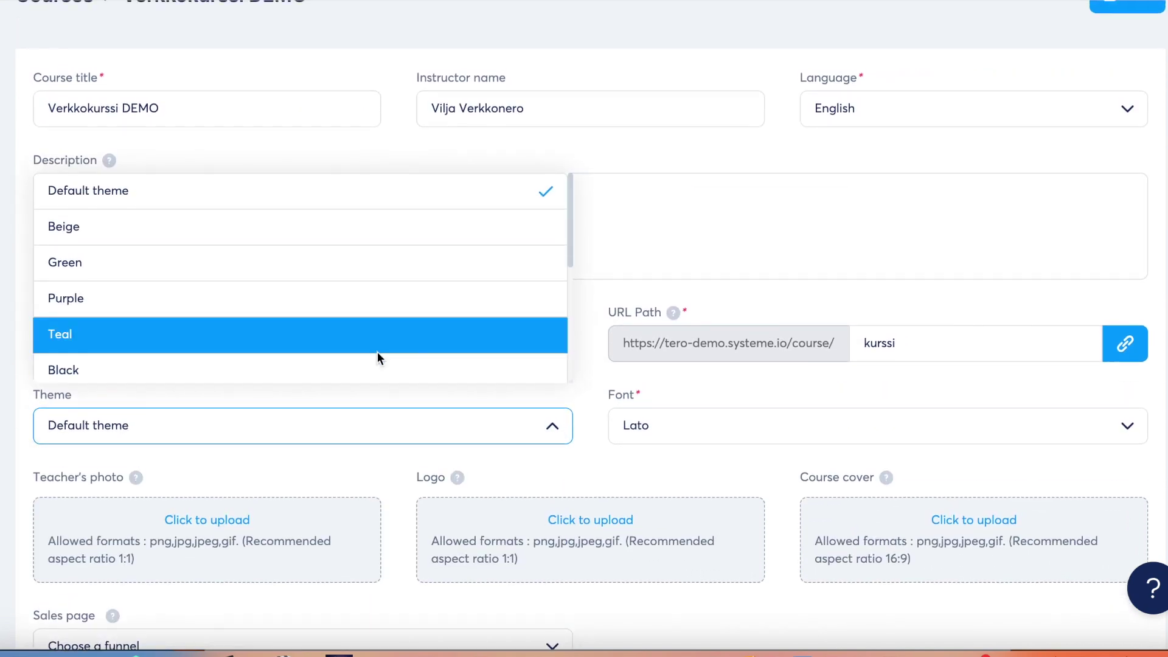
click(722, 239)
scroll(722, 240, up, 2)
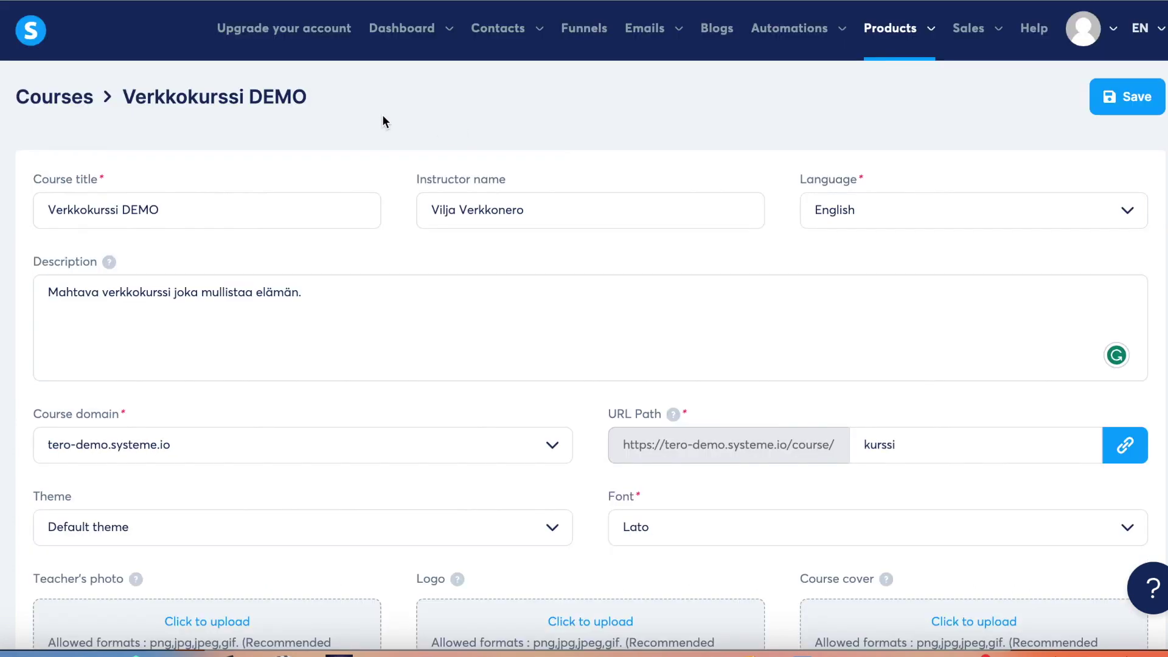
Step: Open the Verkkokurssi DEMO curriculum from the courses list and view the lectures in Aihealue 1 and Aihealue 2, collapsing both modules again
click(68, 98)
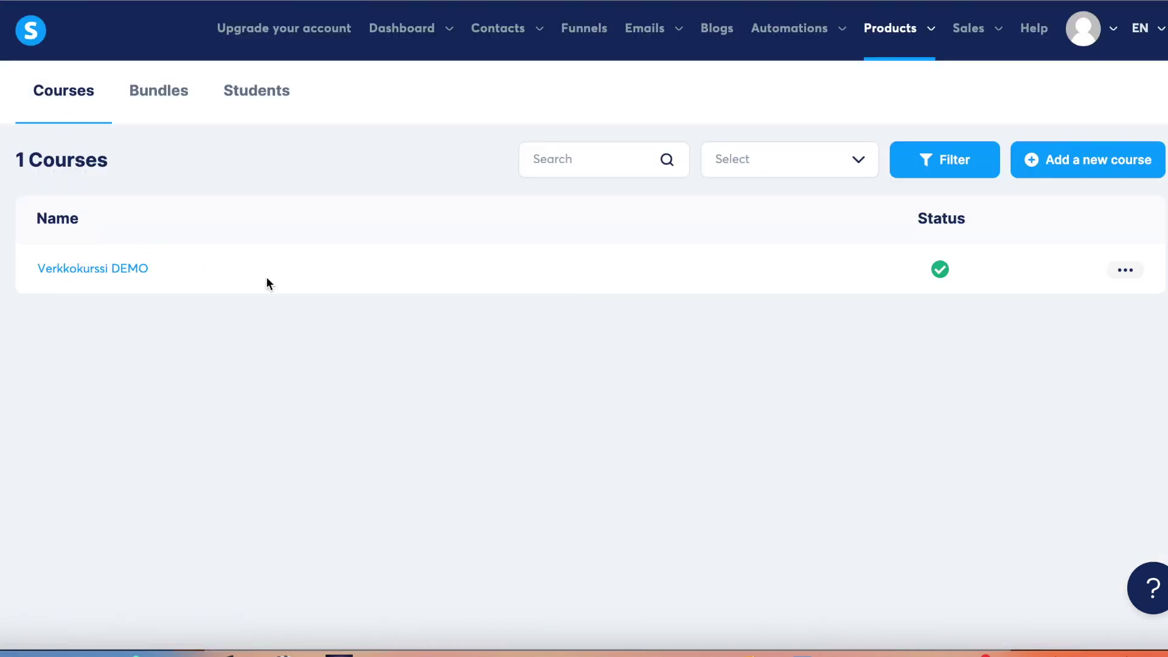
click(105, 269)
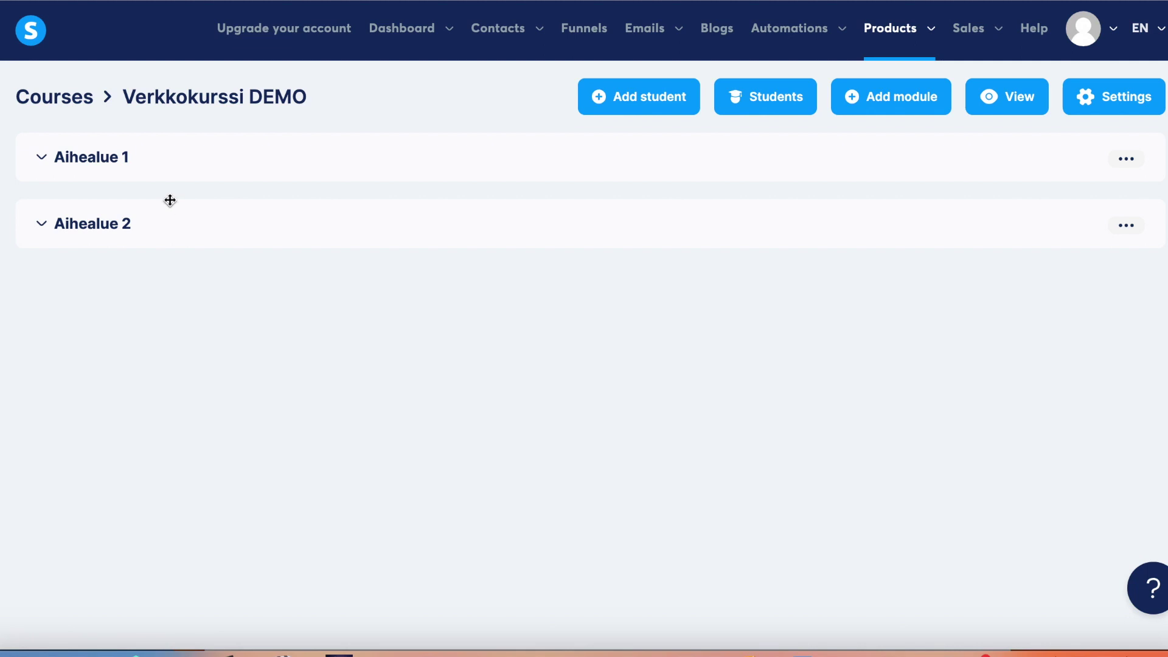
click(42, 160)
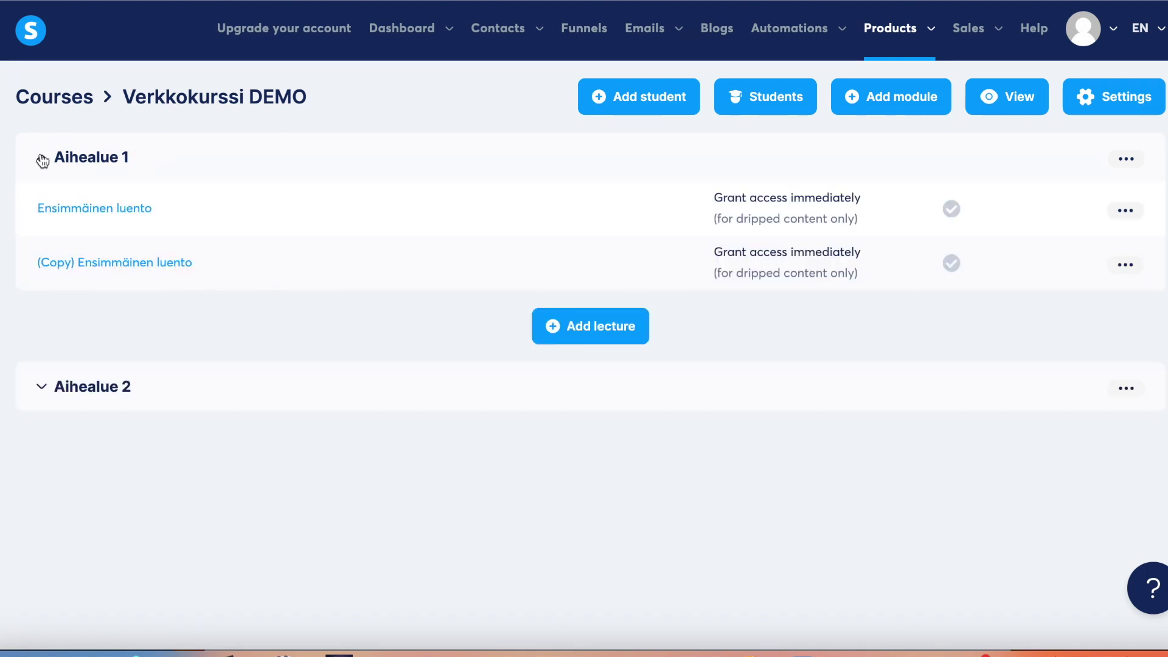
click(39, 389)
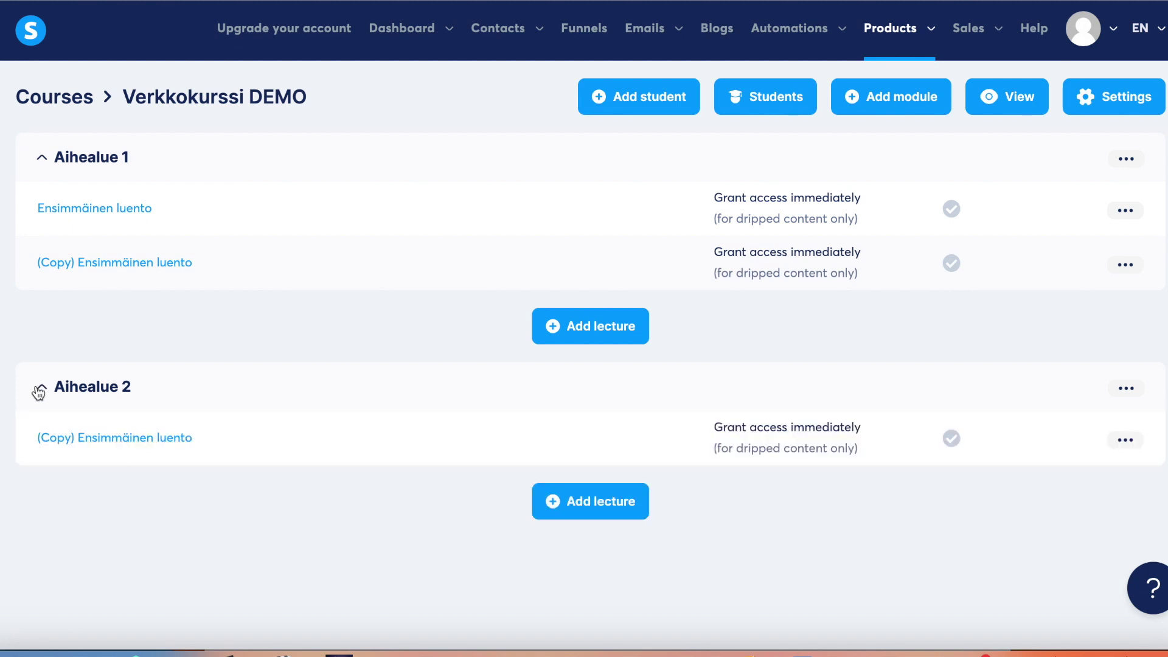
click(43, 160)
click(41, 226)
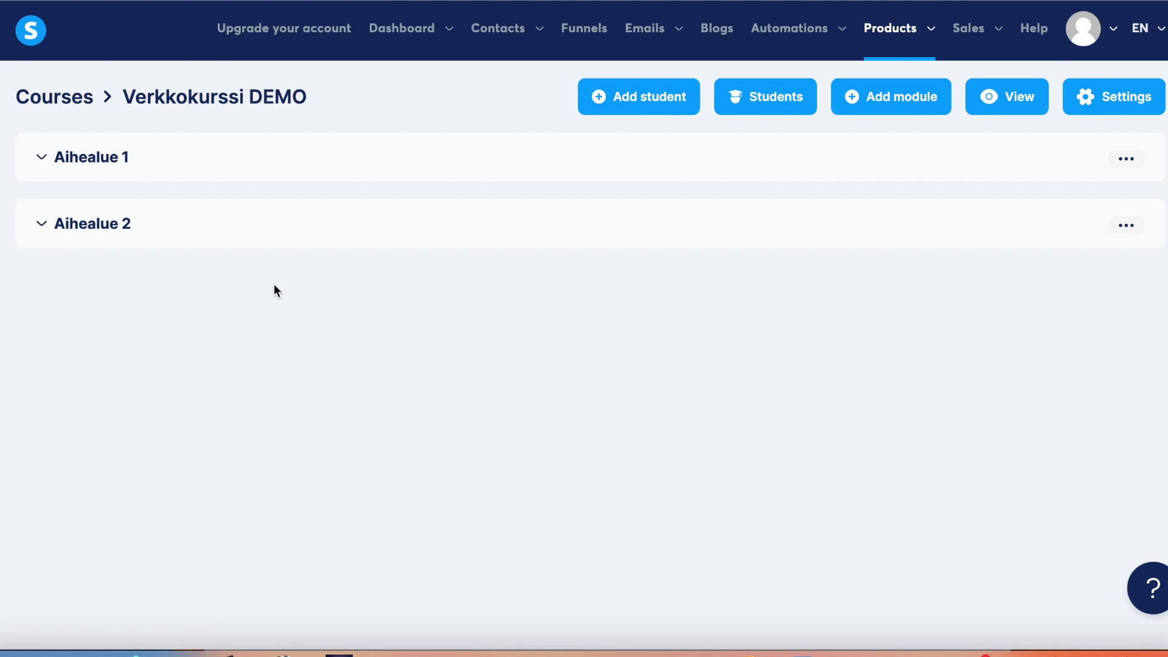
Step: Examine the access types offered when adding a student, and close the form without saving
click(650, 104)
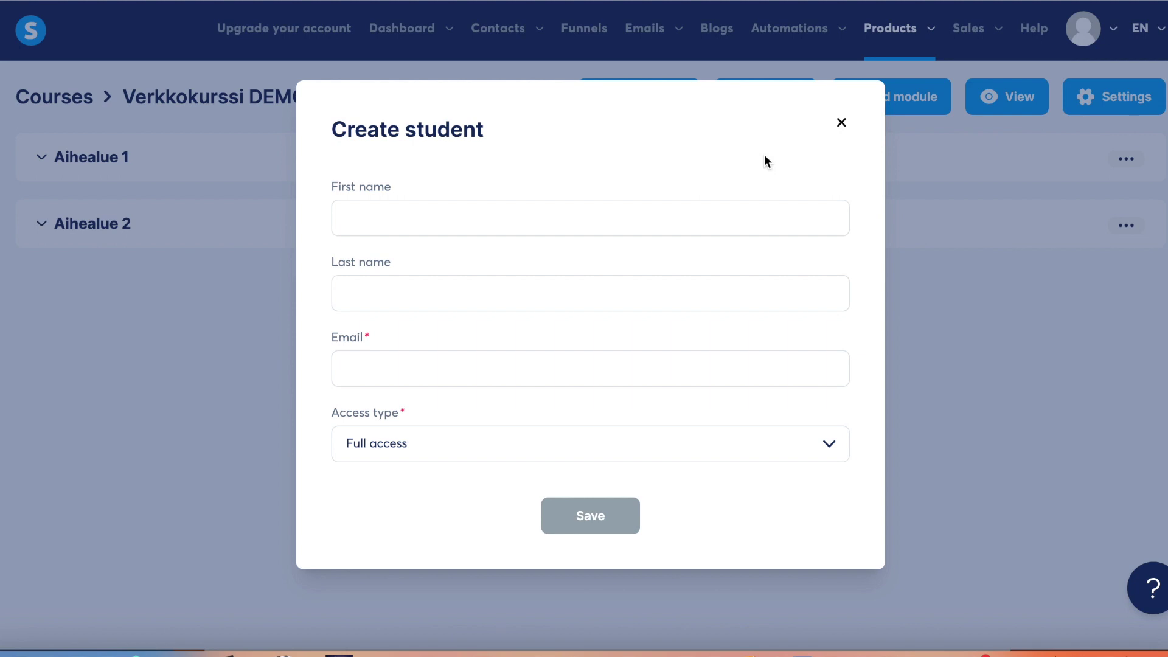
click(829, 452)
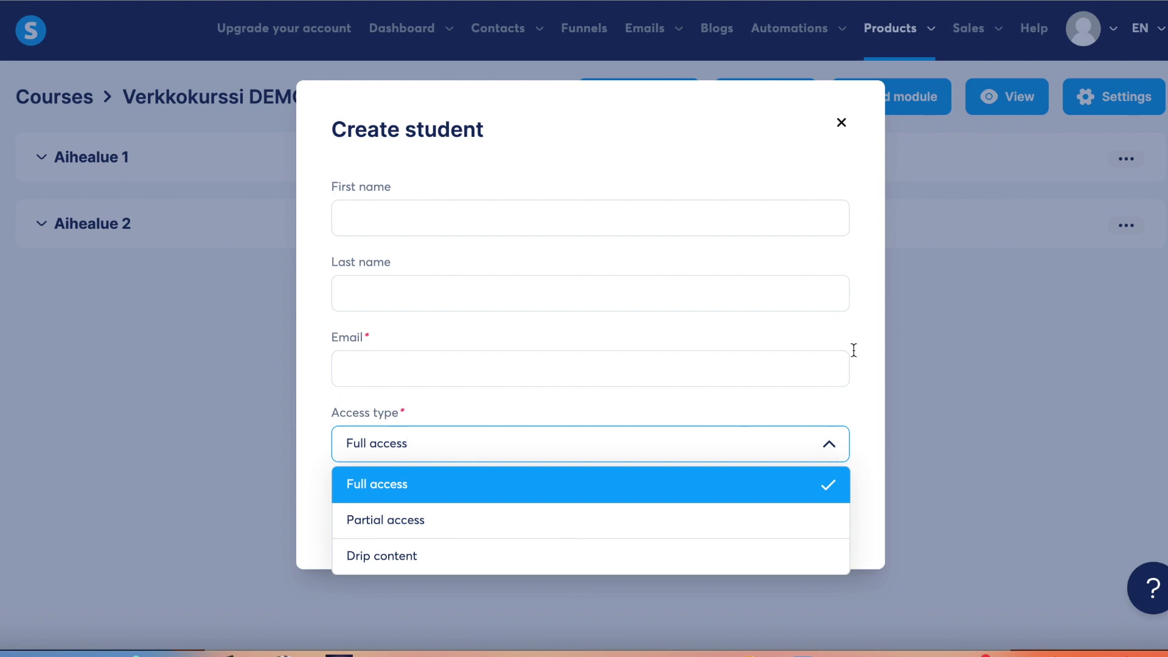
click(842, 123)
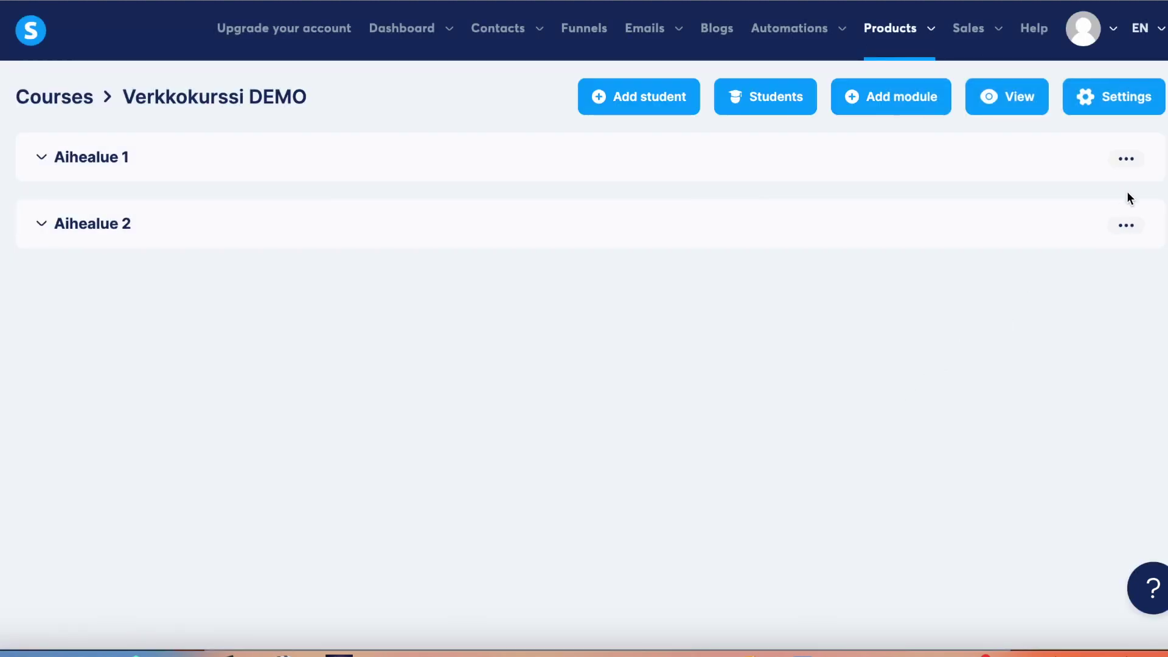
Step: Open the quiz for the Aihealue 1 module and start adding a question
click(1127, 159)
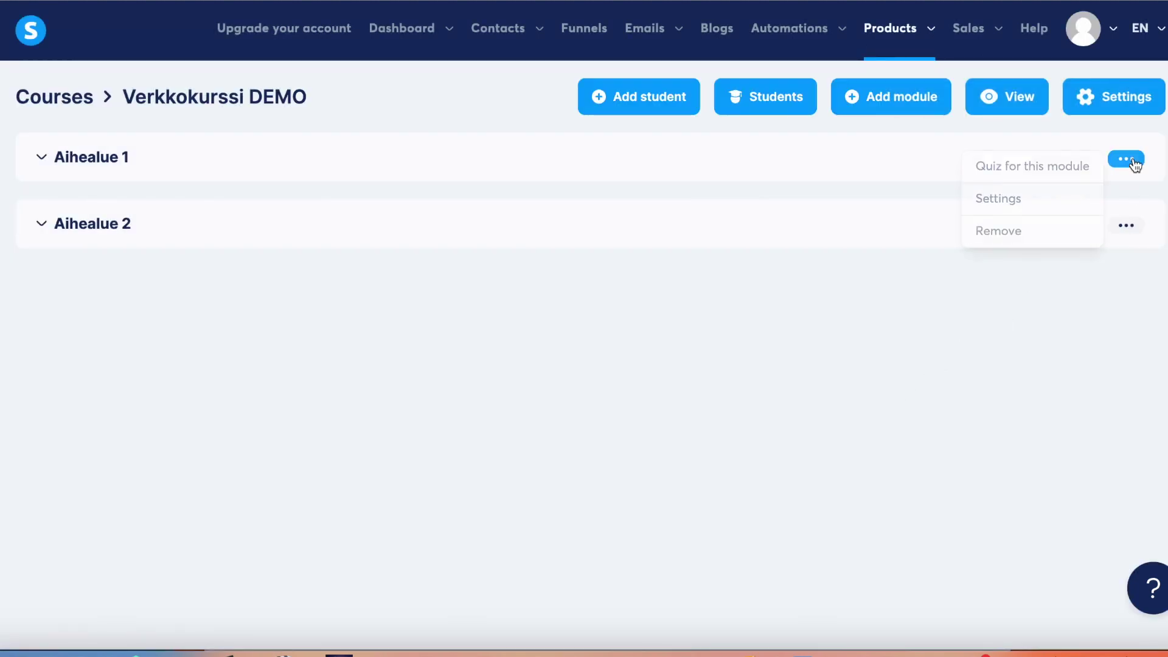
click(1054, 164)
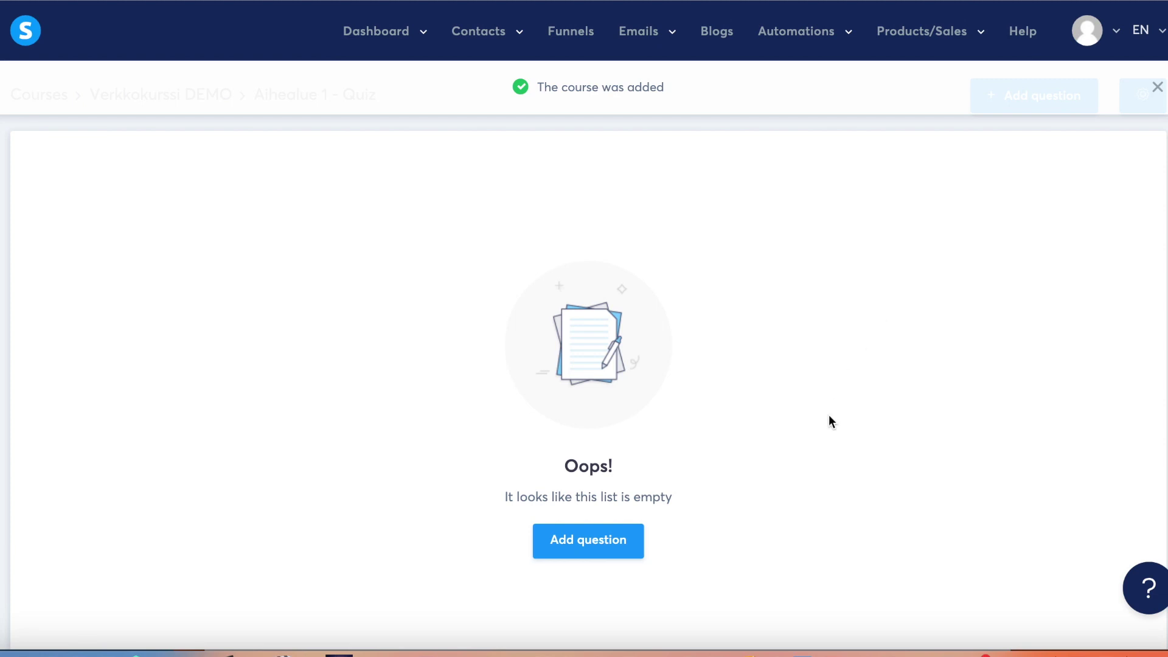
click(623, 541)
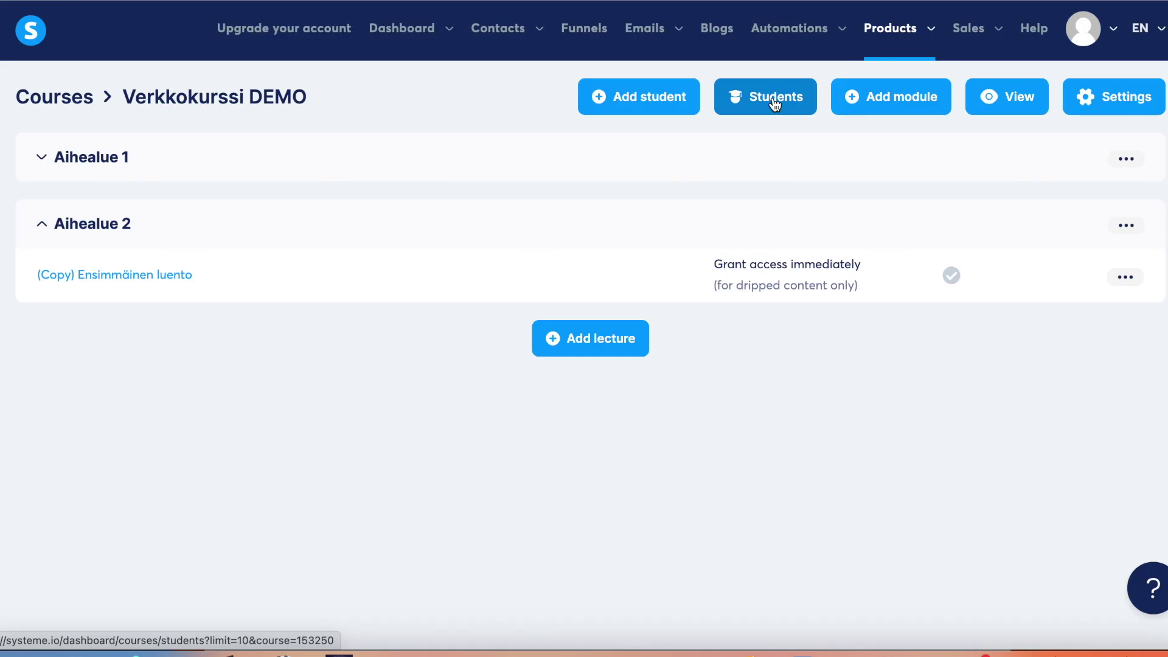
Step: View the student list of the Verkkokurssi DEMO course and return to its curriculum
click(773, 99)
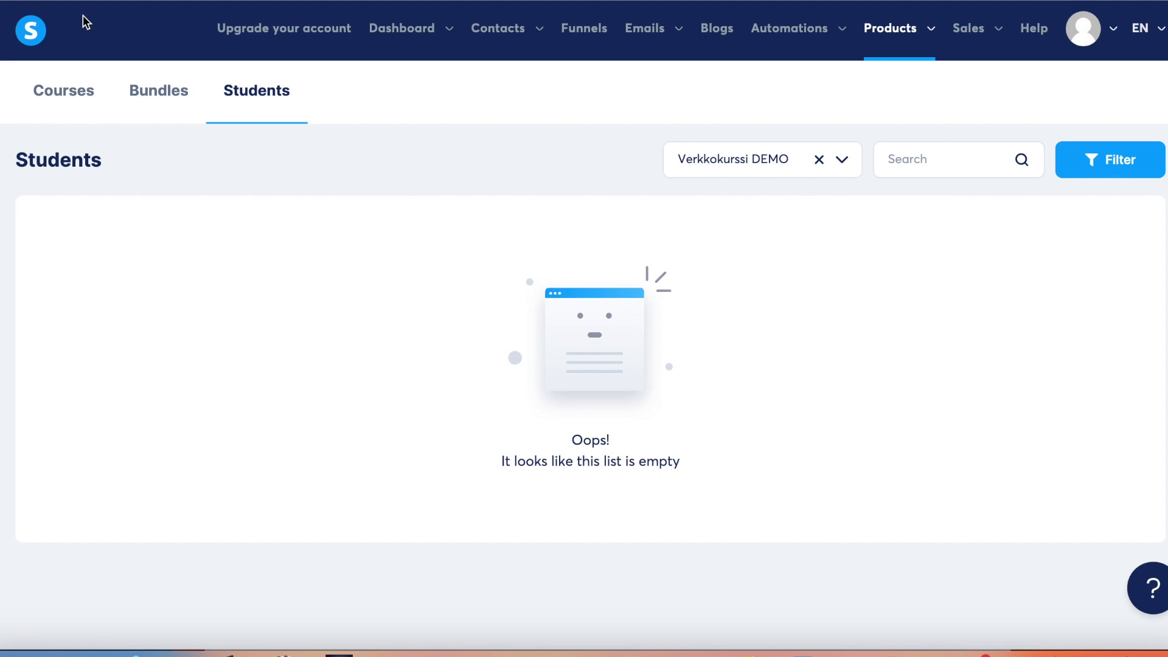
click(11, 3)
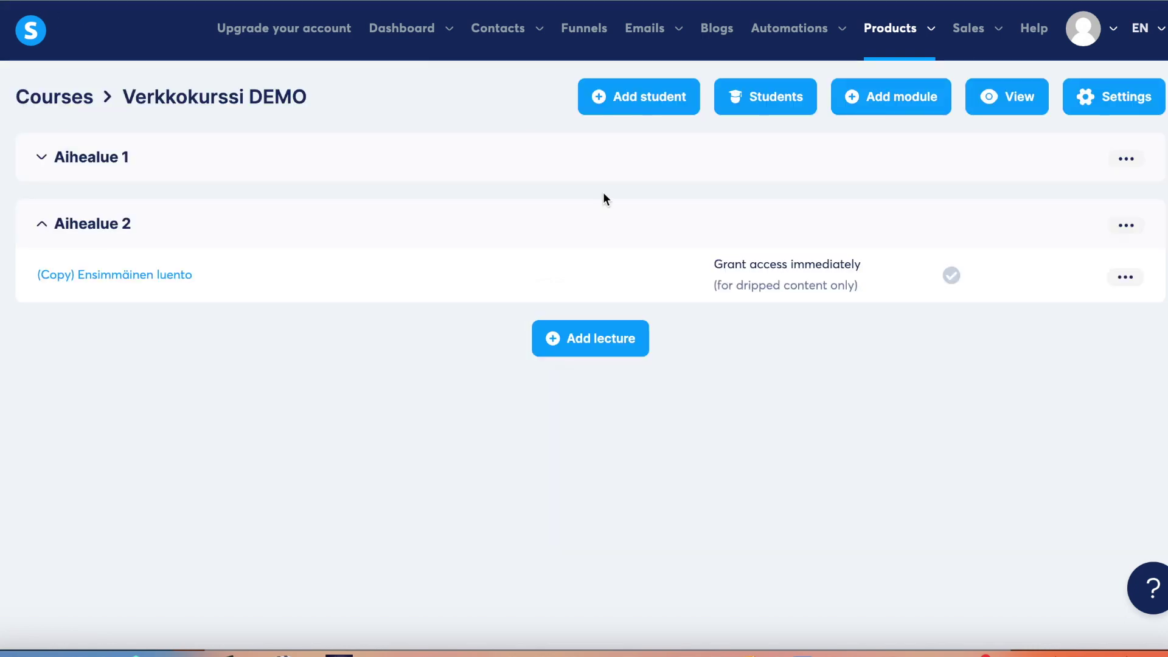
Step: Add a new module named "moduuli 3" to the course
click(908, 116)
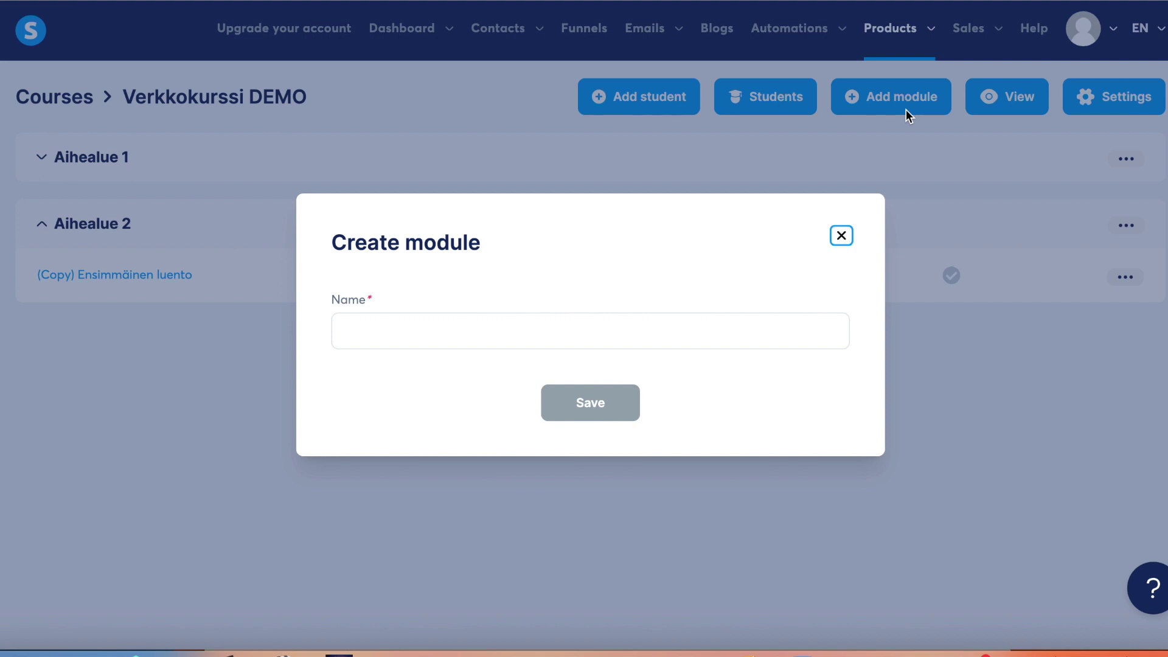
click(707, 337)
text(oduuli)
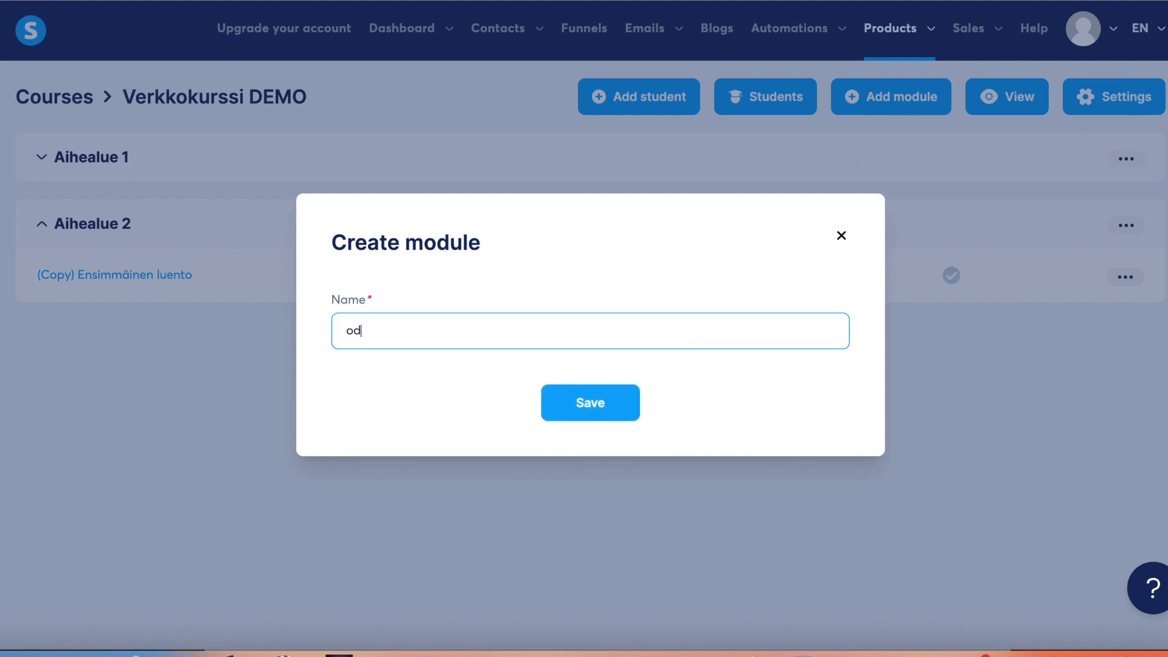
click(346, 330)
text(m)
text( 3)
key(Return)
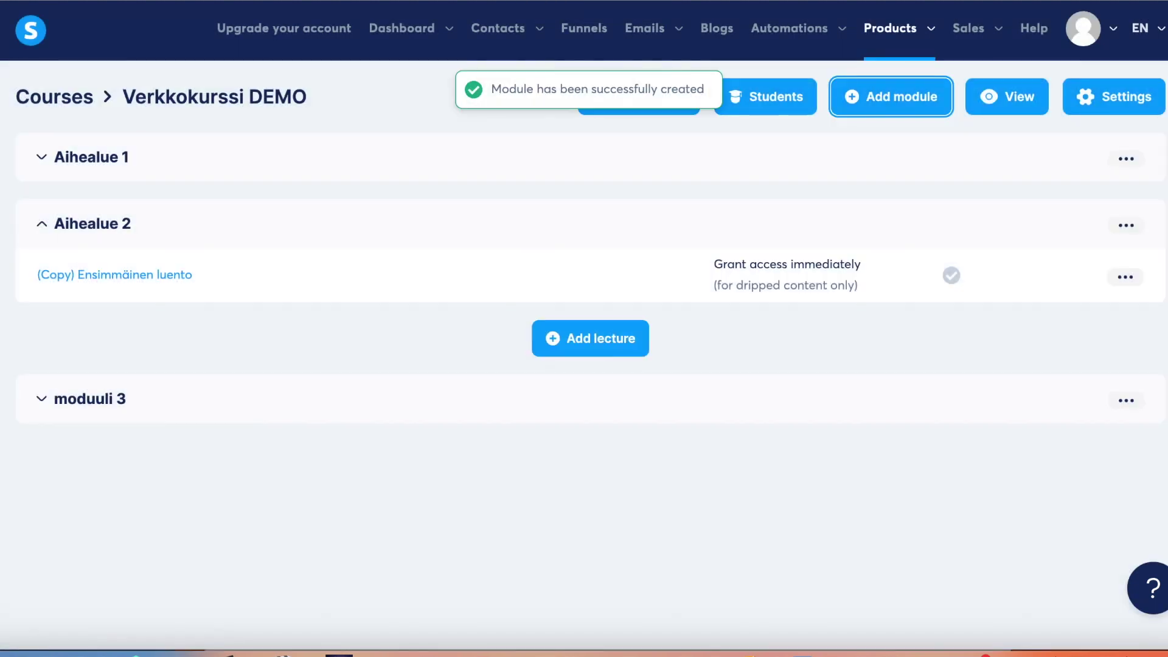
Step: Preview the course as students see it and return to the curriculum
click(1010, 109)
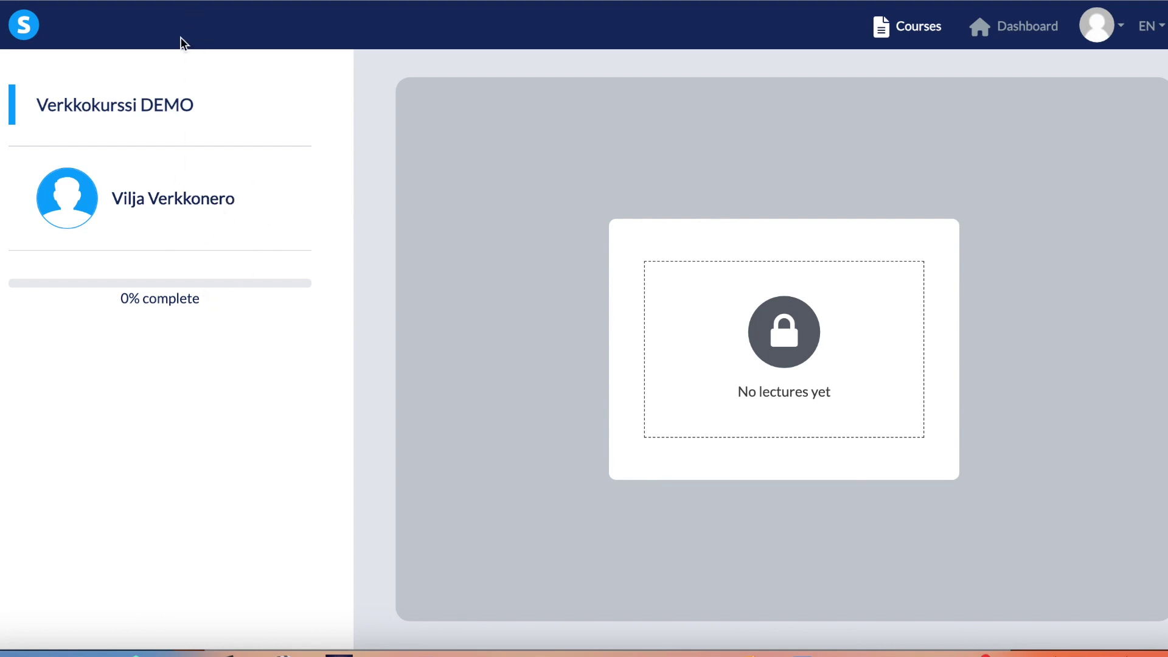
key(ctrl+w)
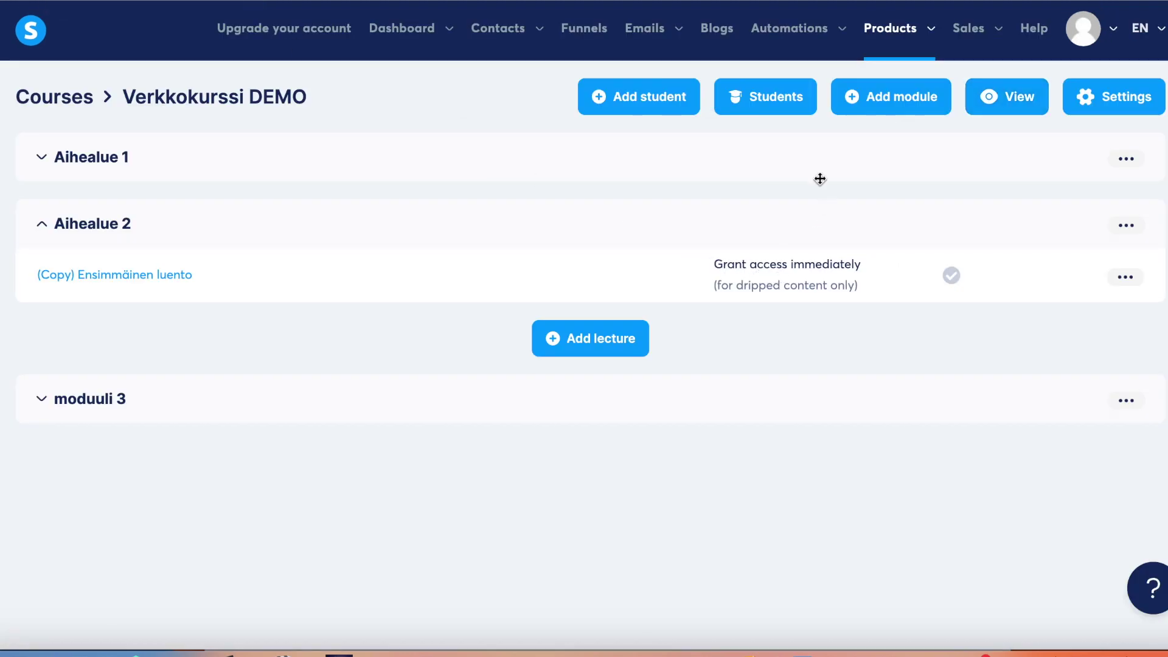
Step: Activate the "Ensimmäinen luento" lecture in the Aihealue 1 module and confirm the activation
click(41, 157)
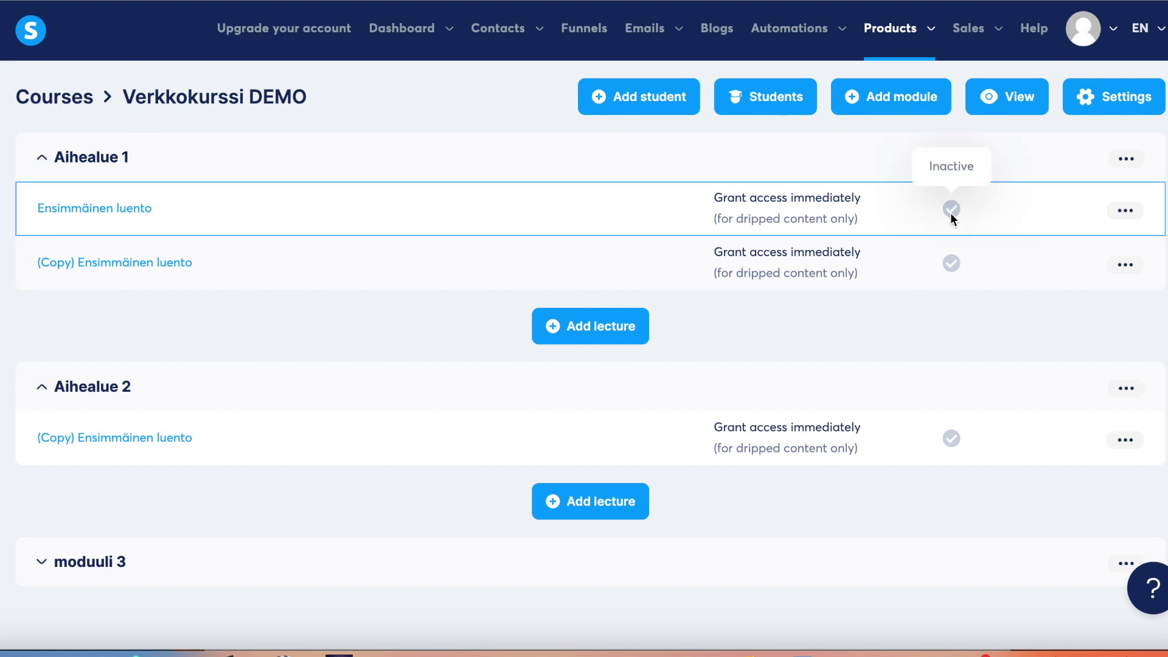
click(1133, 212)
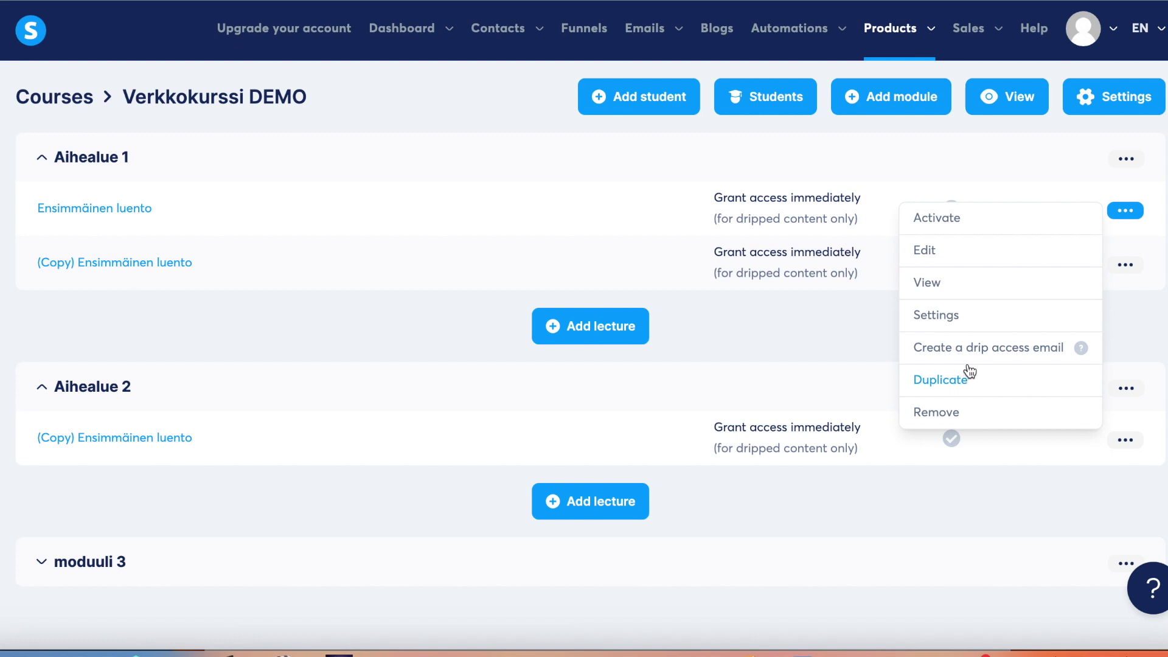
click(974, 219)
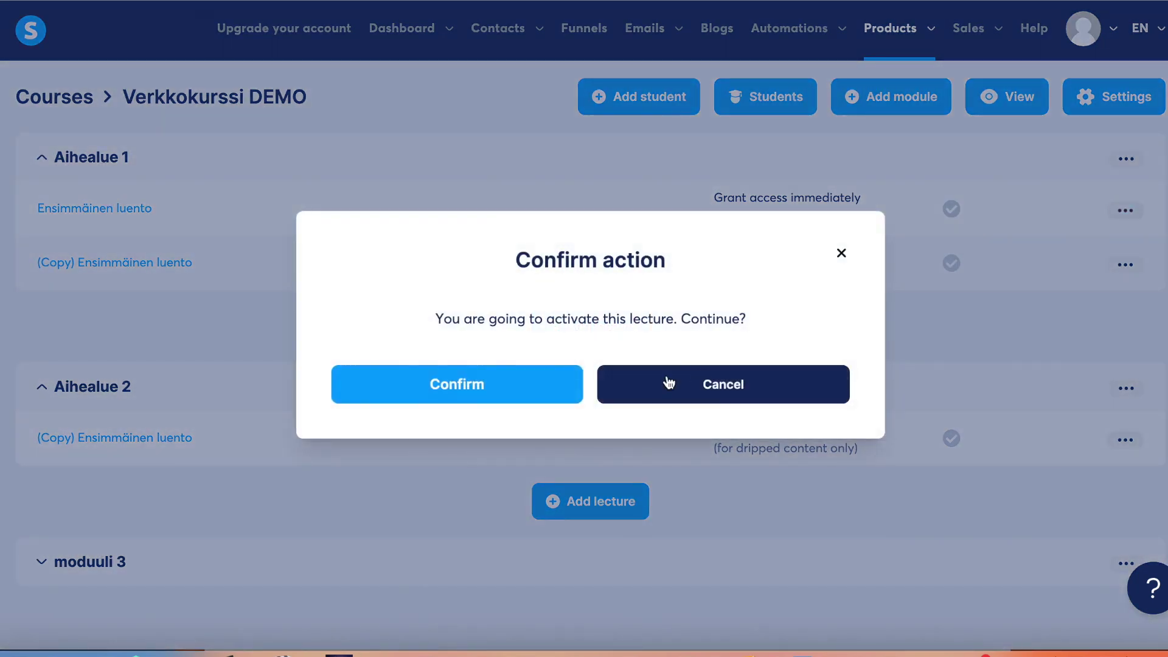
click(495, 389)
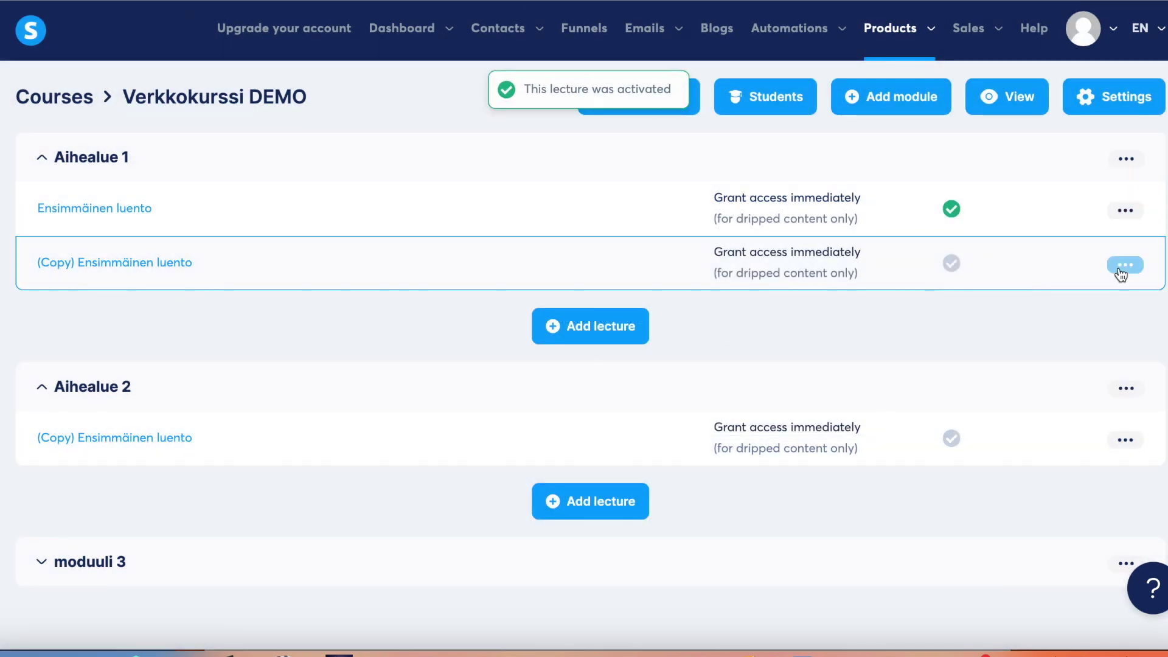
Step: Activate the "(Copy) Ensimmäinen luento" lecture in the Aihealue 1 module and confirm the activation
click(1123, 266)
click(967, 274)
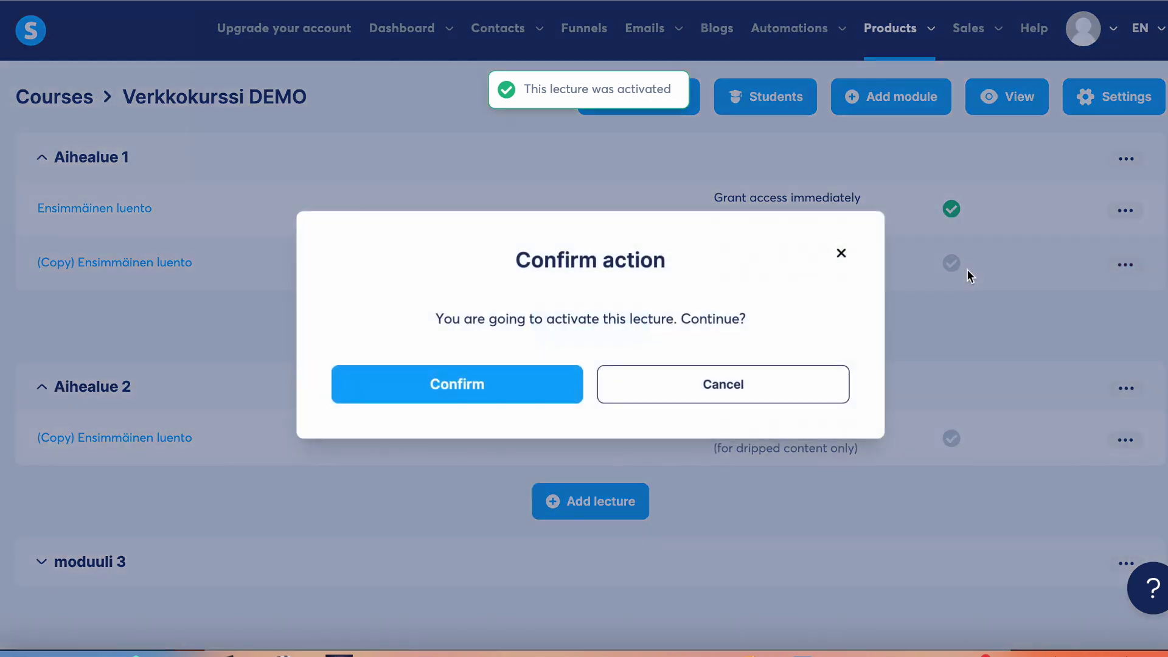
click(538, 381)
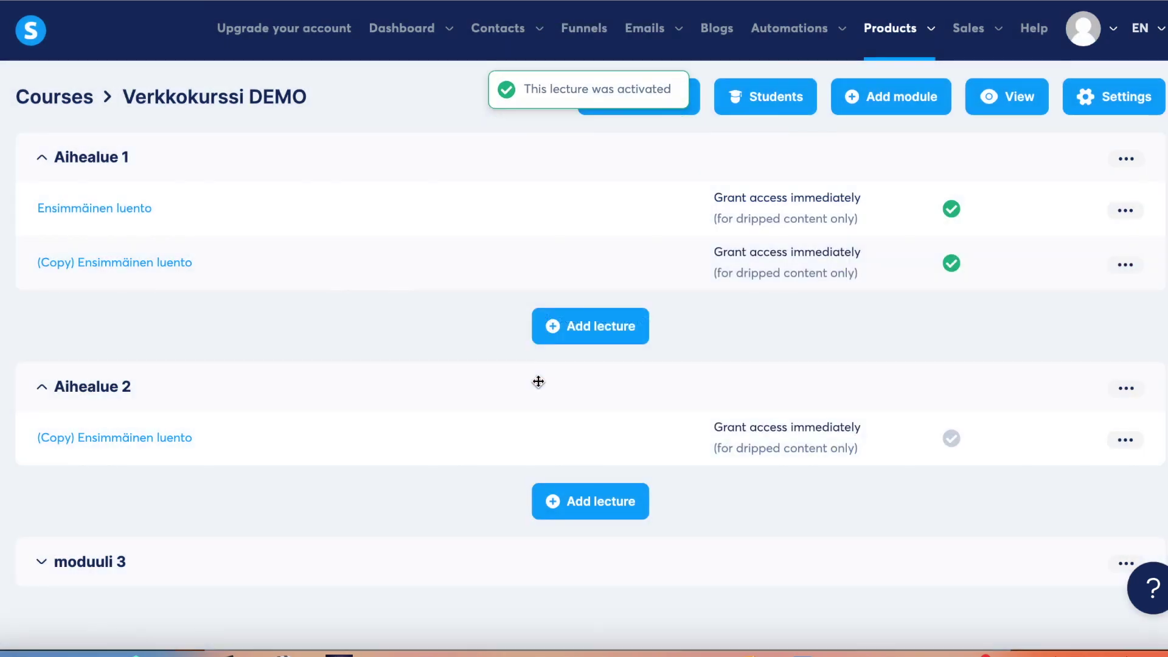
Step: Preview the course as students see it and examine the first lecture's page down to the Lisämateriaalit links
click(1024, 108)
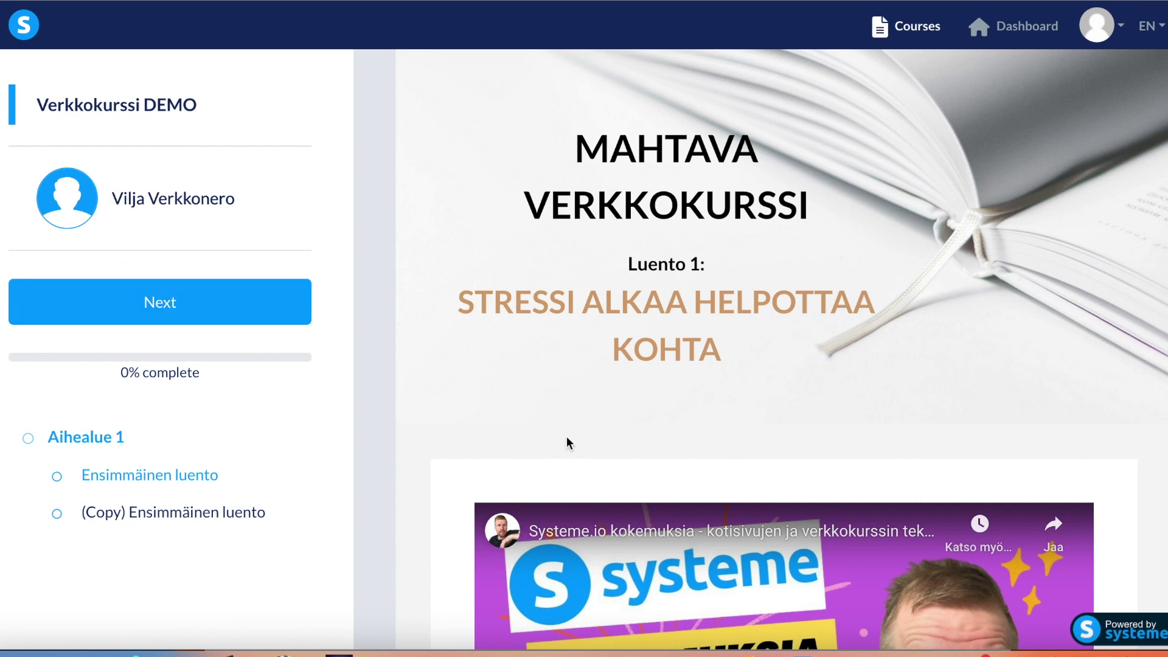
scroll(566, 436, down, 9)
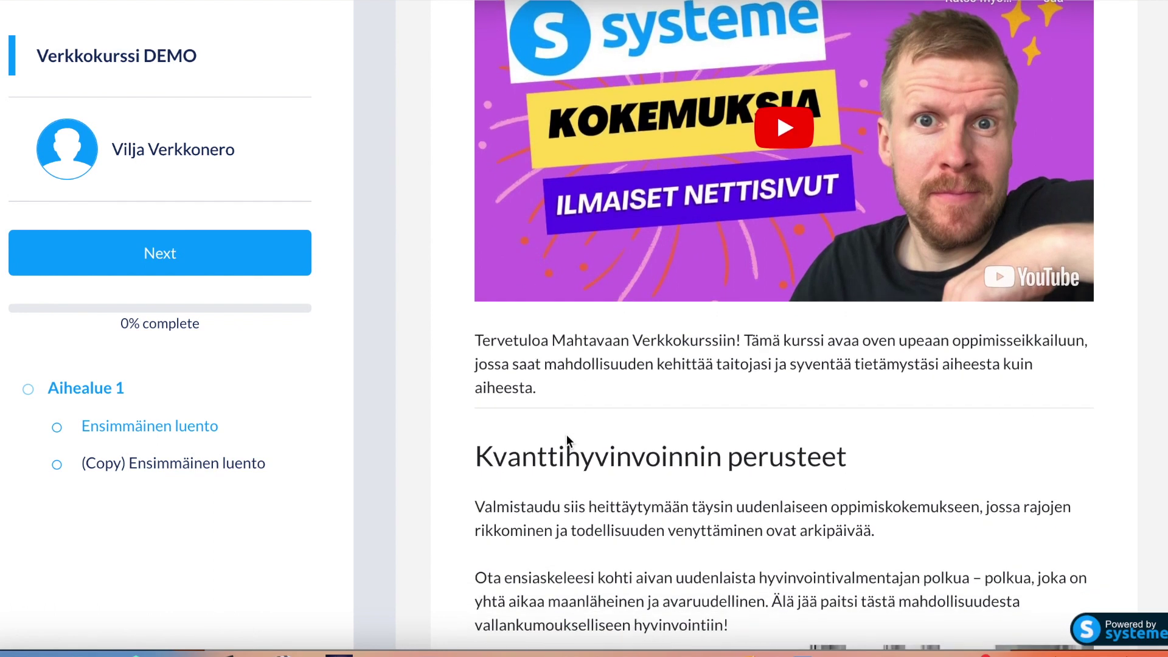
scroll(567, 434, up, 3)
scroll(567, 434, down, 5)
scroll(567, 434, down, 5)
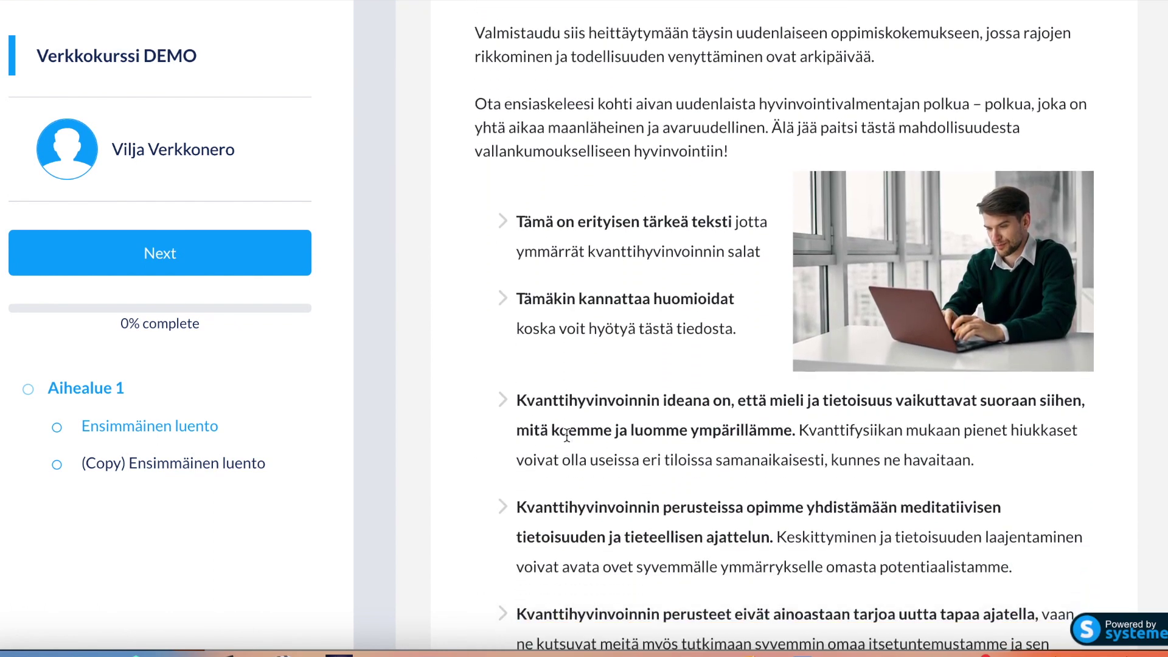
scroll(567, 434, down, 10)
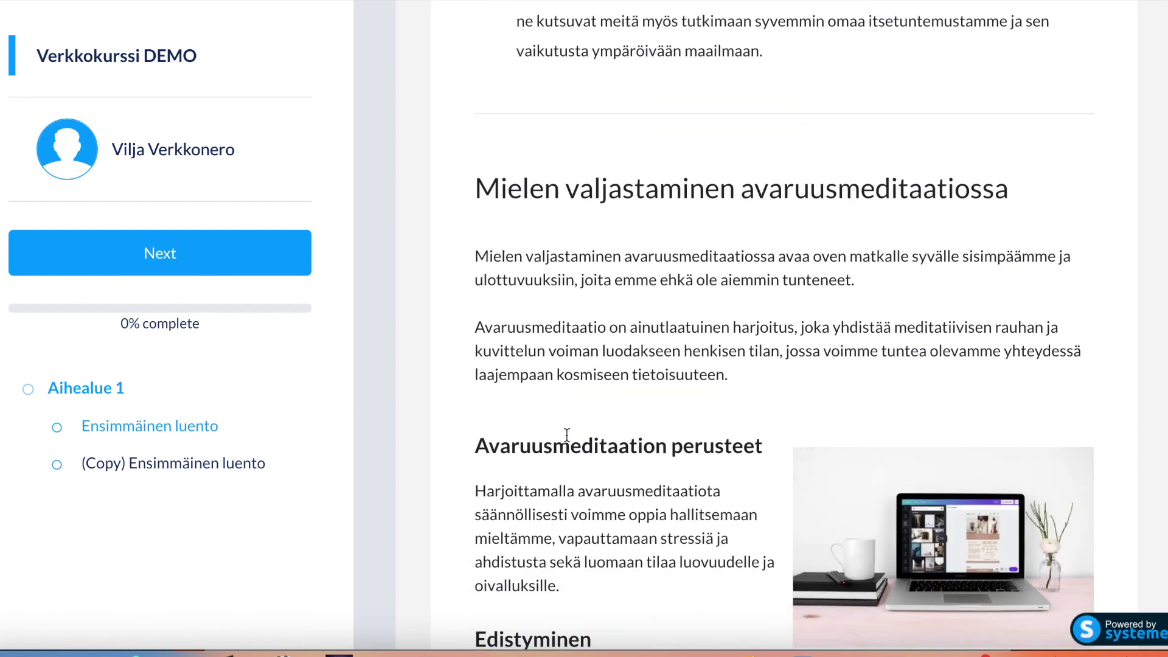
scroll(567, 435, down, 11)
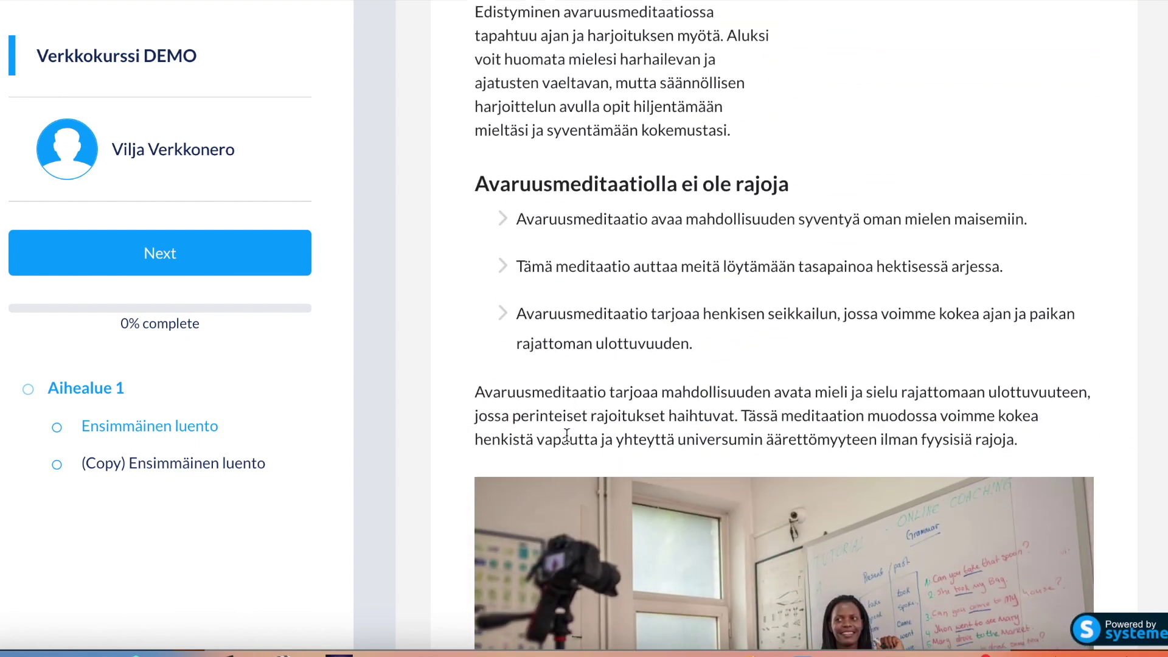
scroll(567, 434, down, 11)
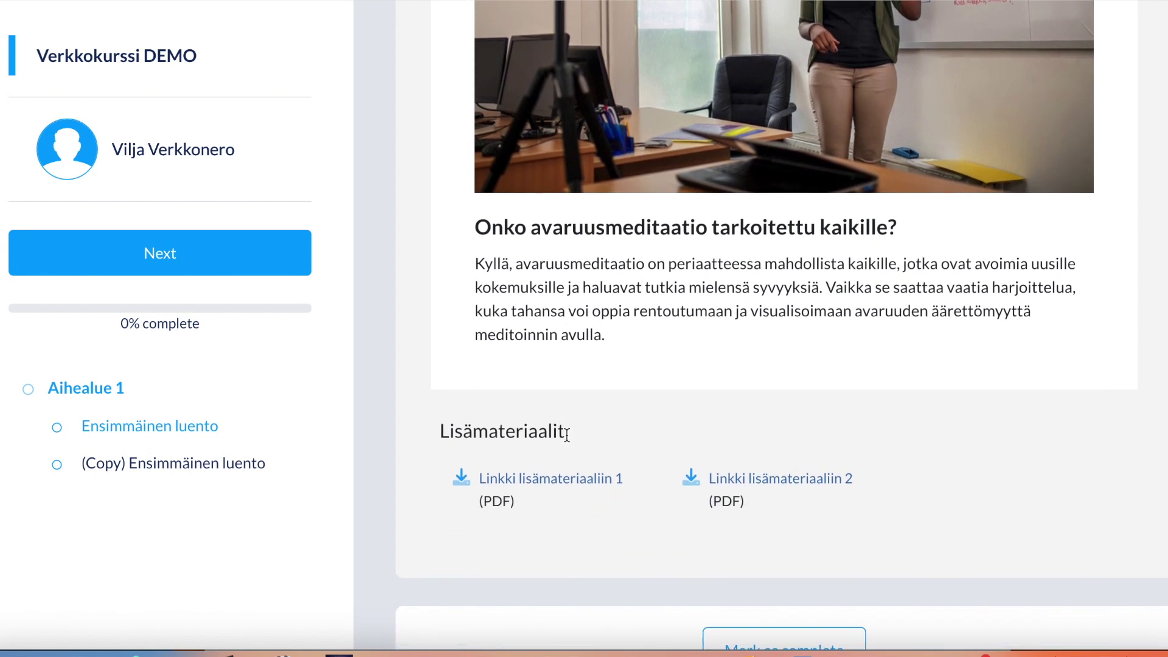
scroll(567, 434, down, 2)
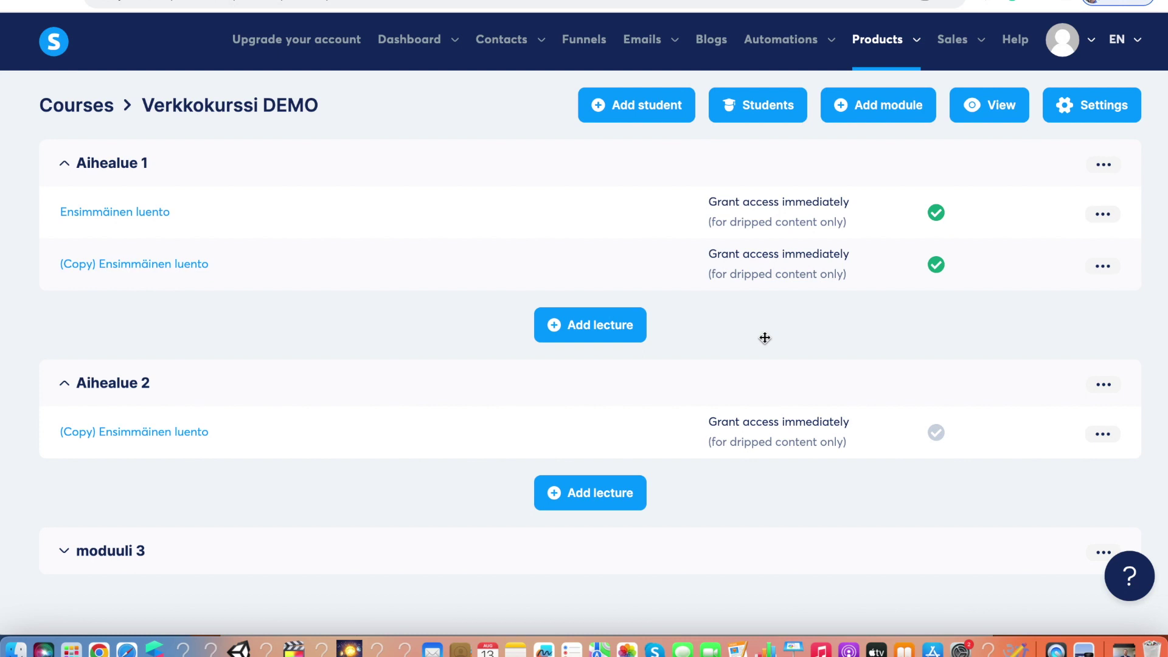
Step: Duplicate the "(Copy) Ensimmäinen luento" lecture in the Aihealue 1 module and confirm the copy
click(1103, 268)
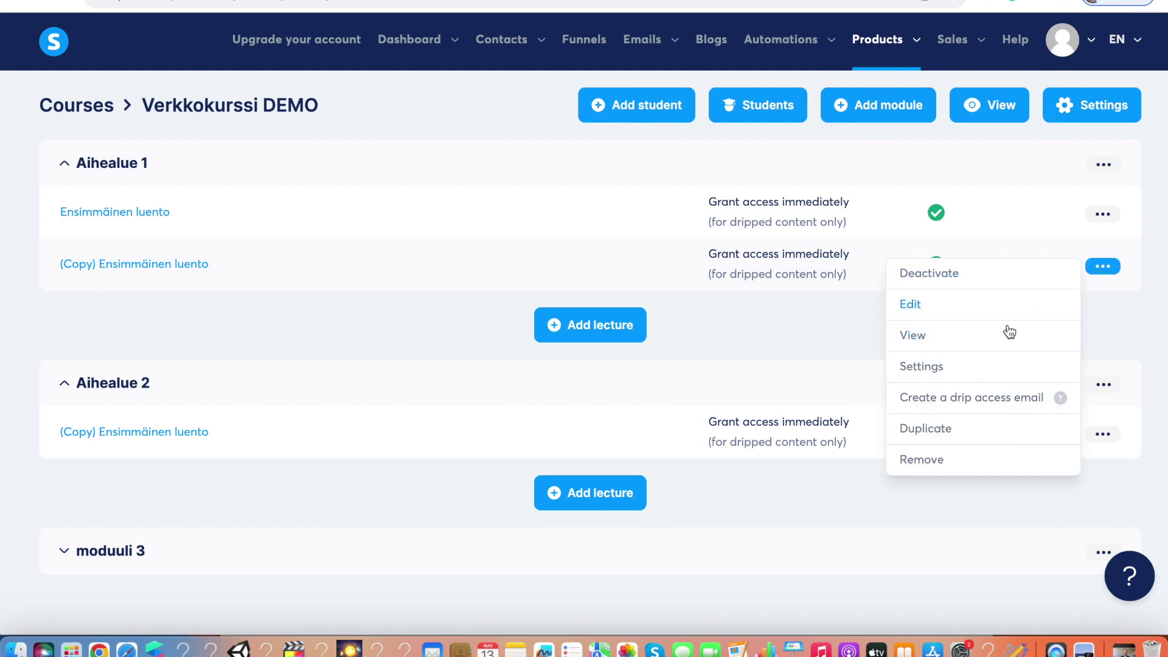
click(954, 428)
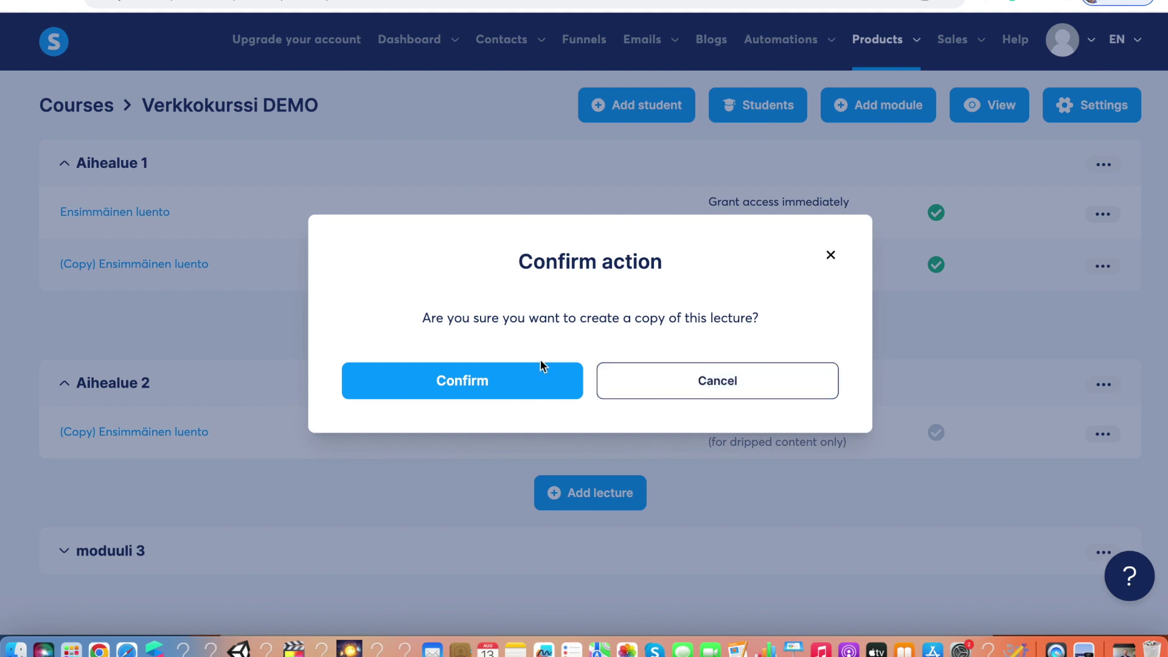
click(524, 374)
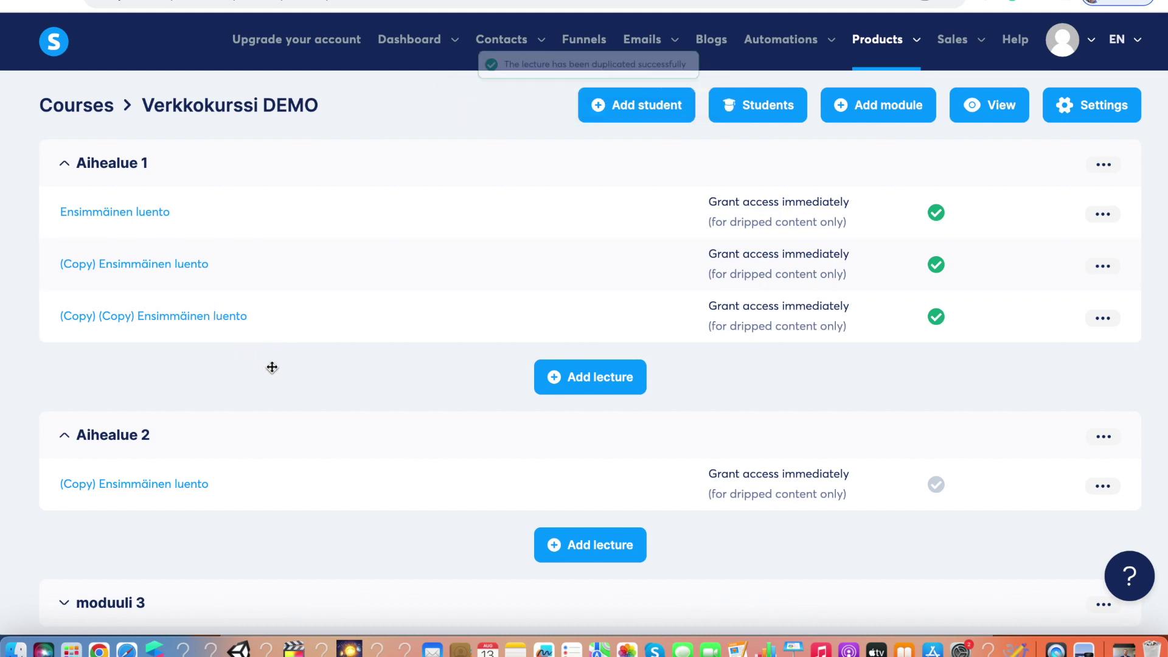
Step: Examine the templates offered for a new lecture in Aihealue 1 and close the form without creating one
click(601, 381)
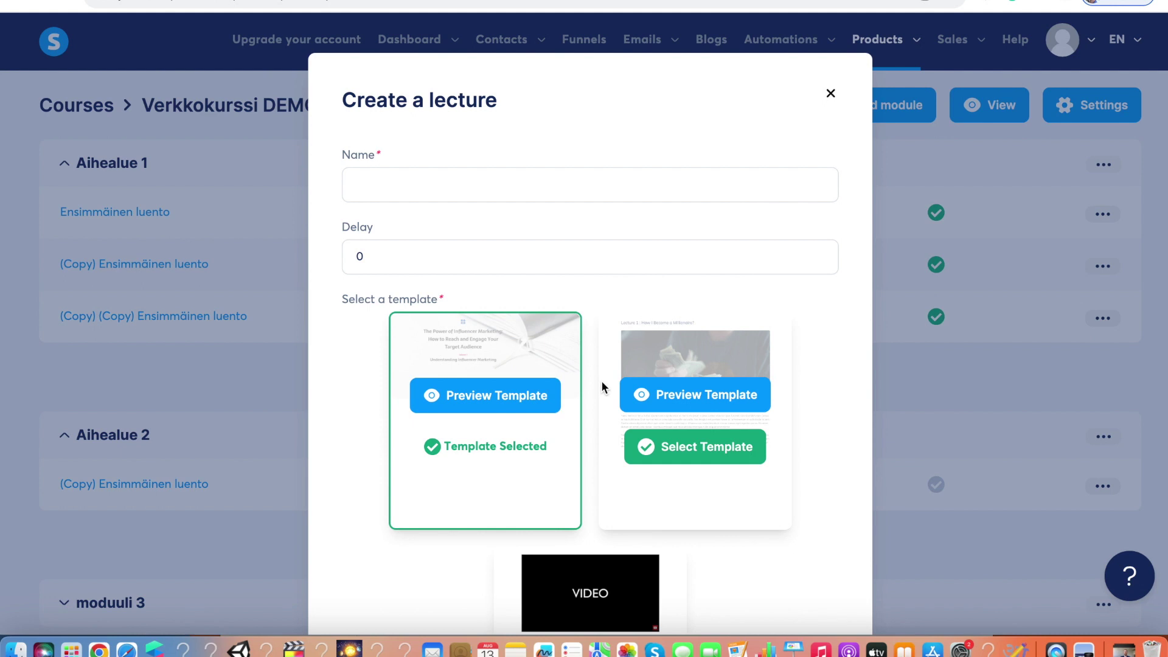
scroll(601, 382, down, 3)
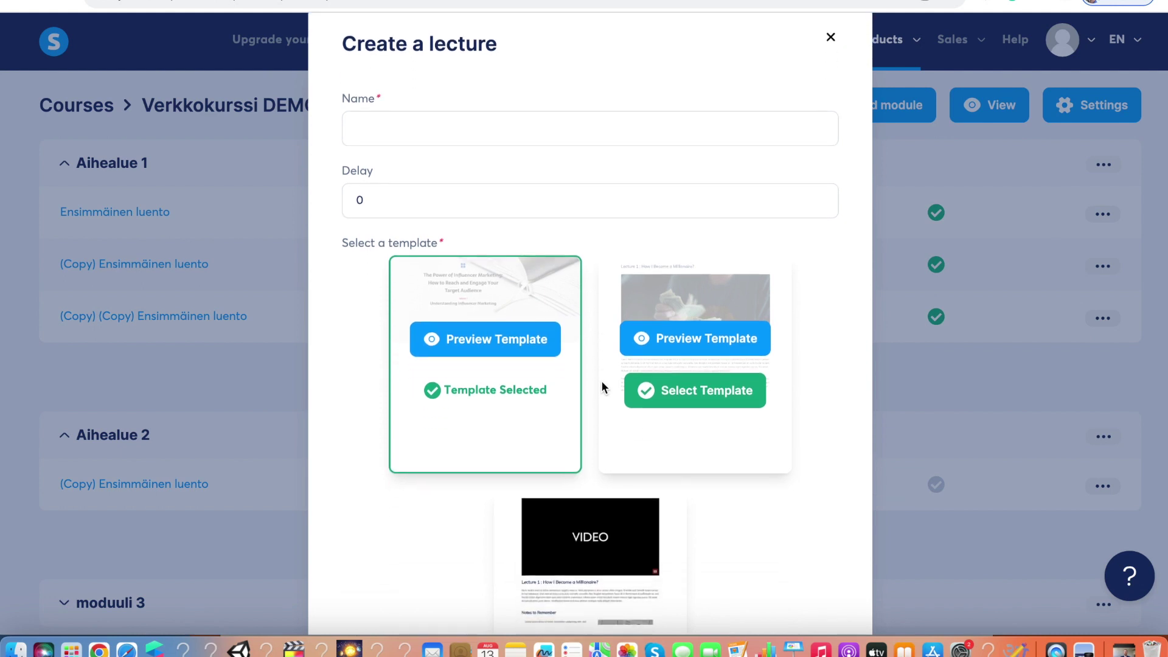
scroll(601, 381, down, 5)
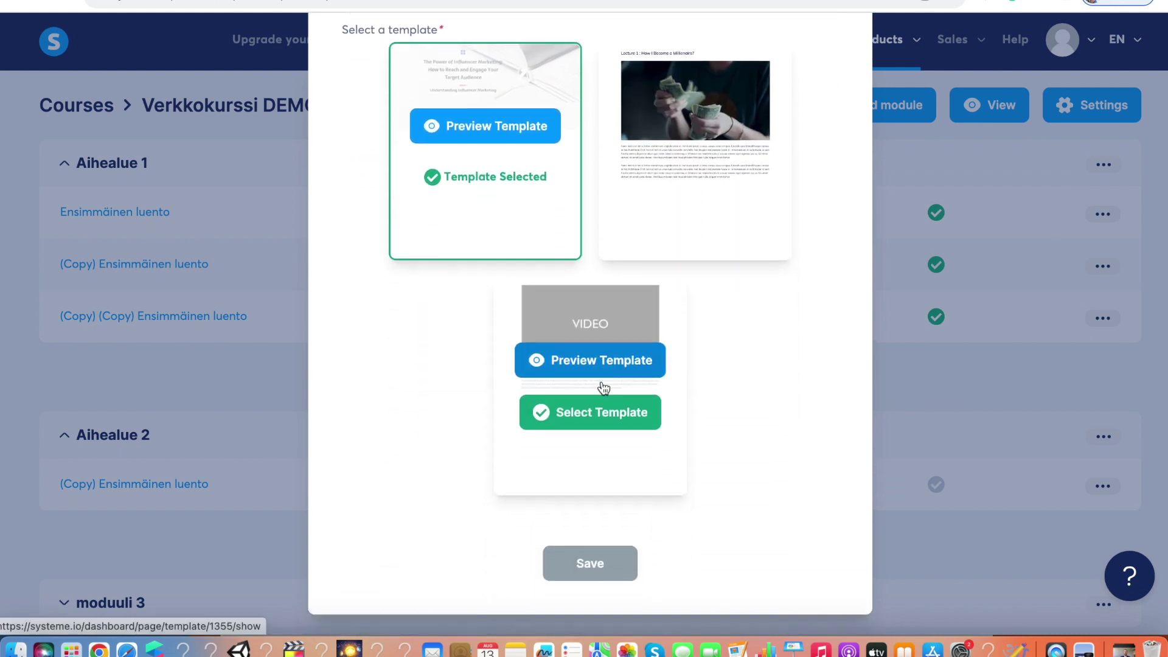
scroll(601, 380, up, 8)
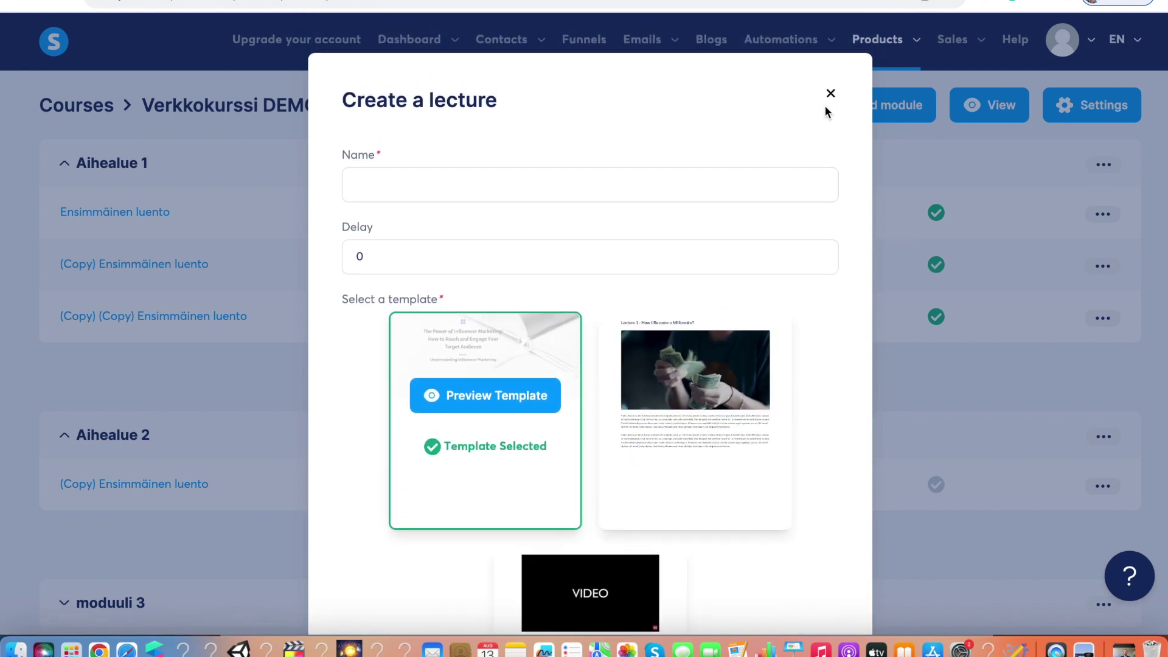
click(831, 94)
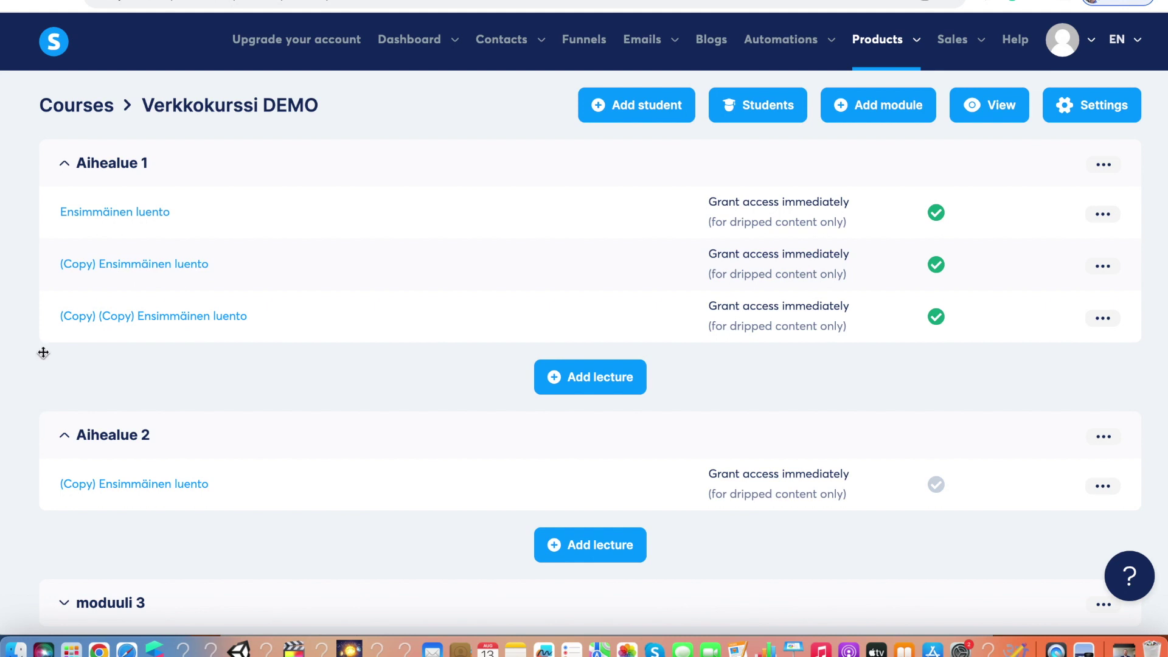
Step: Open the "Ensimmäinen luento" lecture in the page editor and replace the subtitle below "Luento 1:" with "HELPPO KURSSIALUSTA"
click(119, 214)
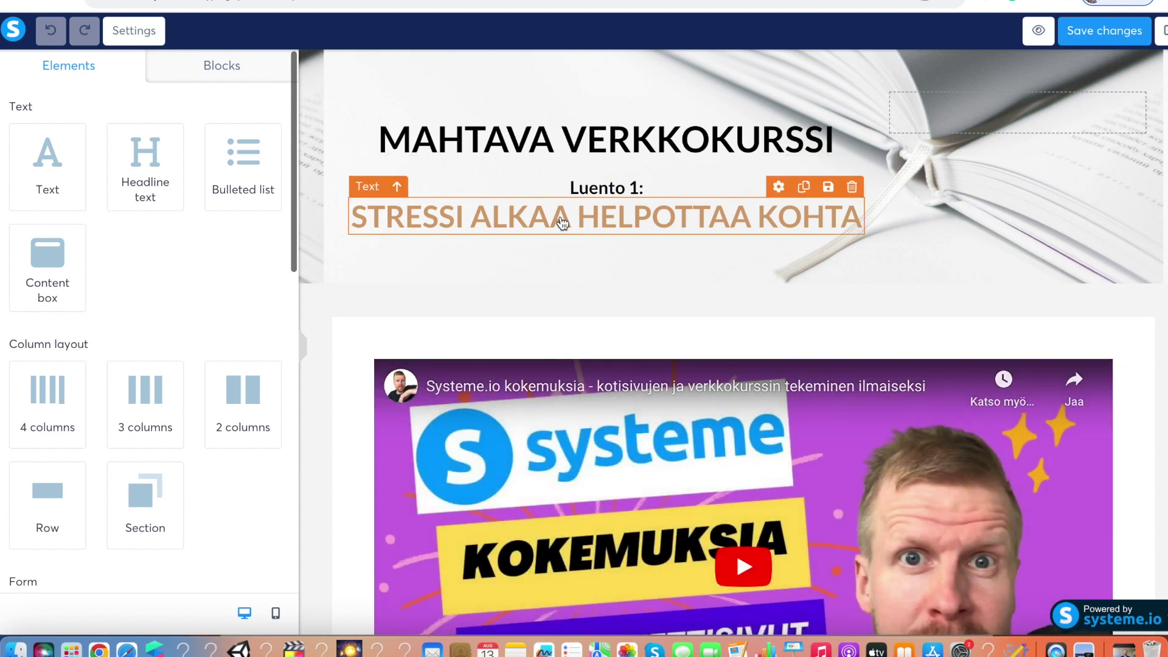
double_click(561, 223)
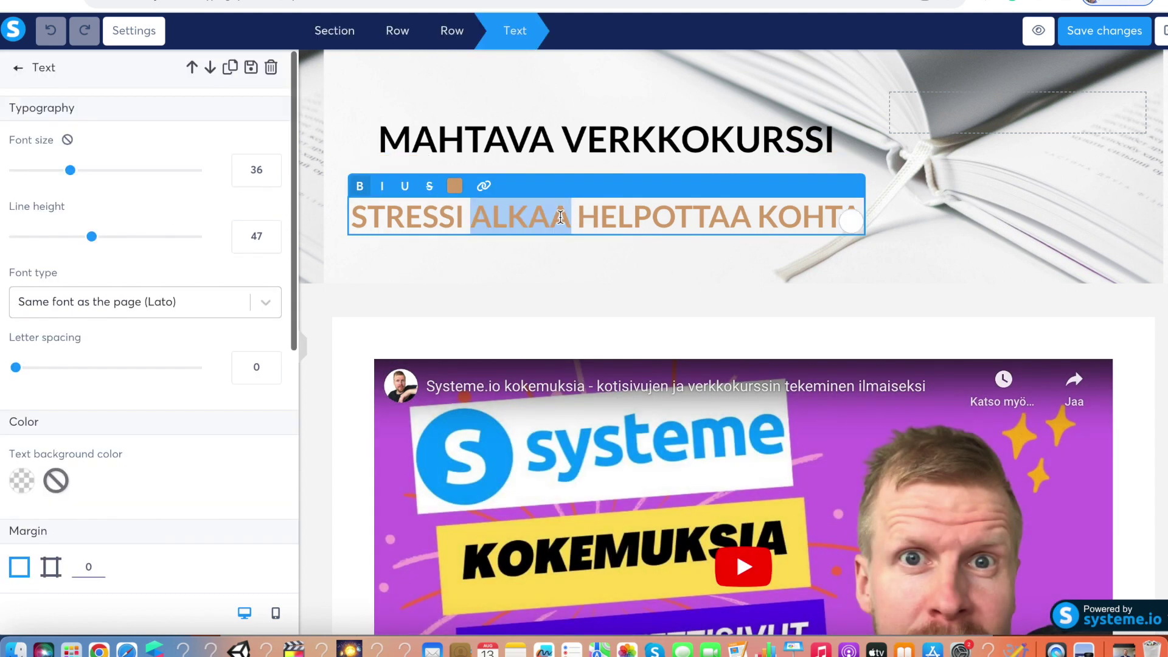
triple_click(561, 217)
text(HELPPO KURSSIALUSTA)
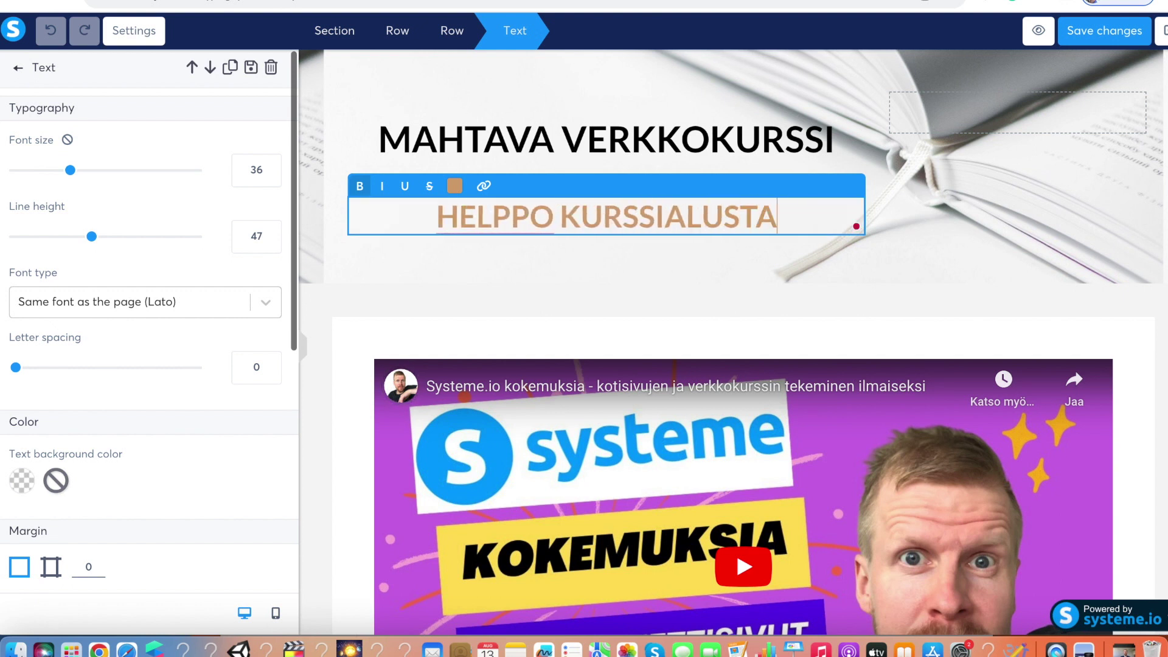
click(563, 272)
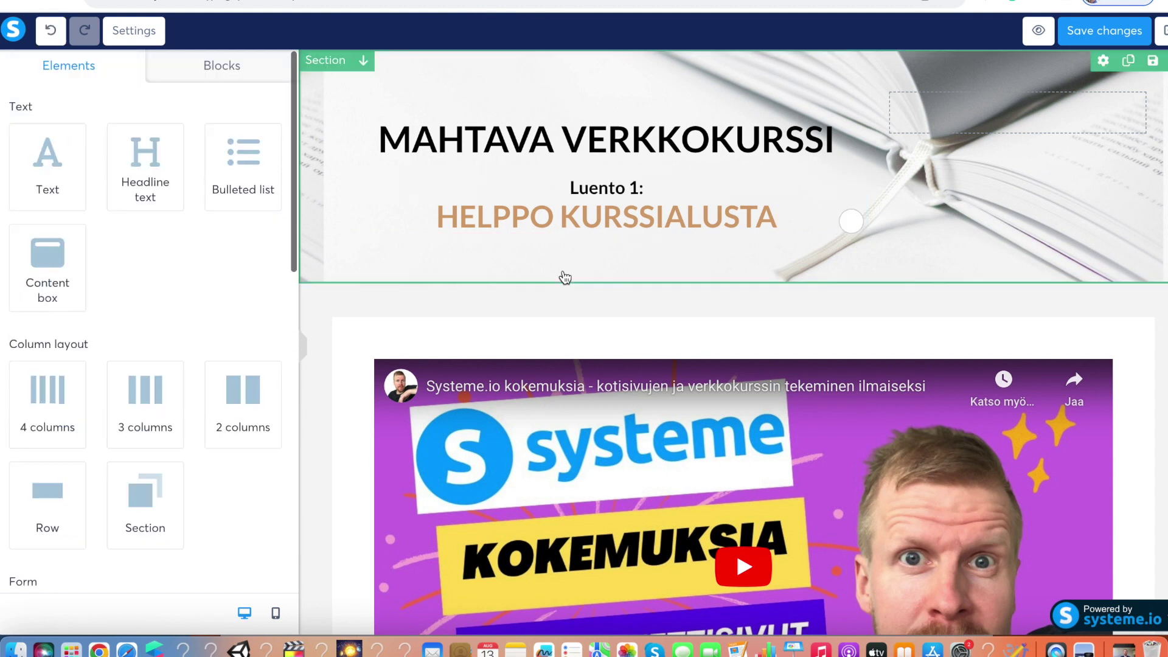
Step: Change the text color of the "HELPPO KURSSIALUSTA" subtitle to the default red D0021B
scroll(564, 274, down, 3)
scroll(563, 277, down, 2)
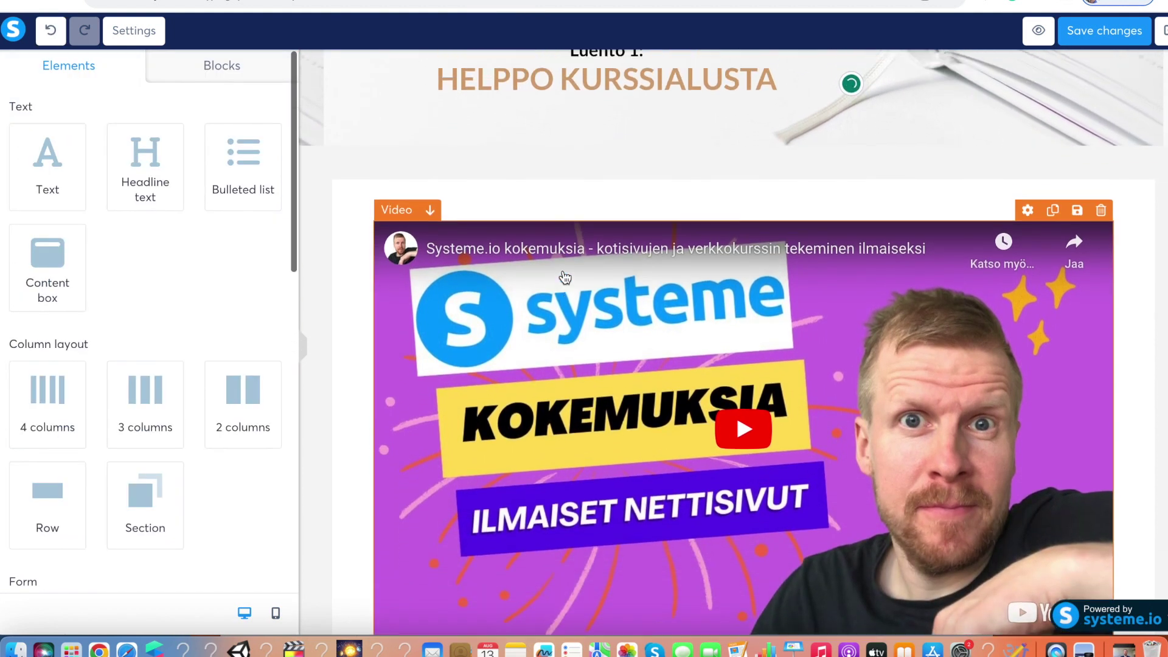
scroll(563, 275, up, 5)
click(617, 224)
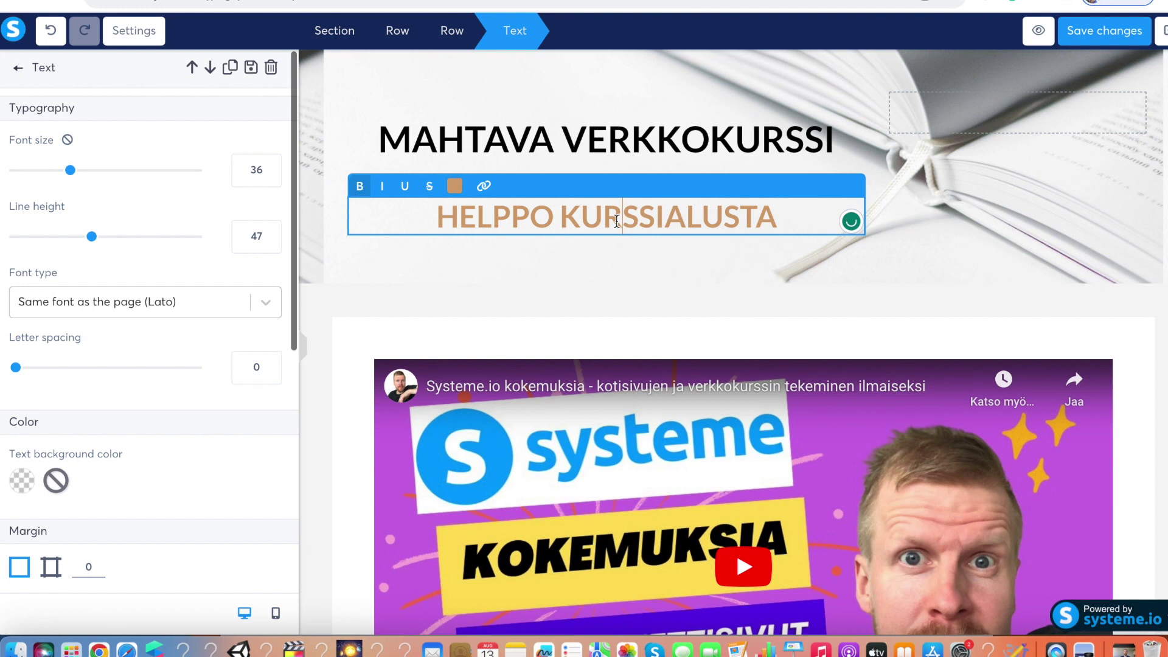
triple_click(617, 222)
click(453, 186)
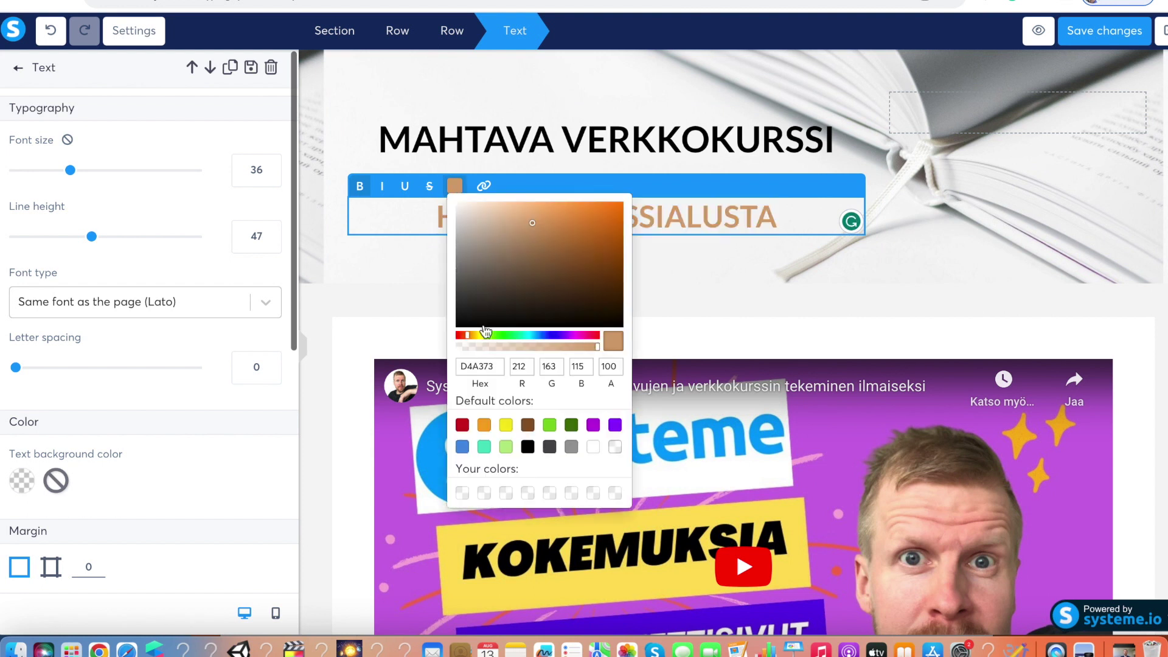
click(463, 426)
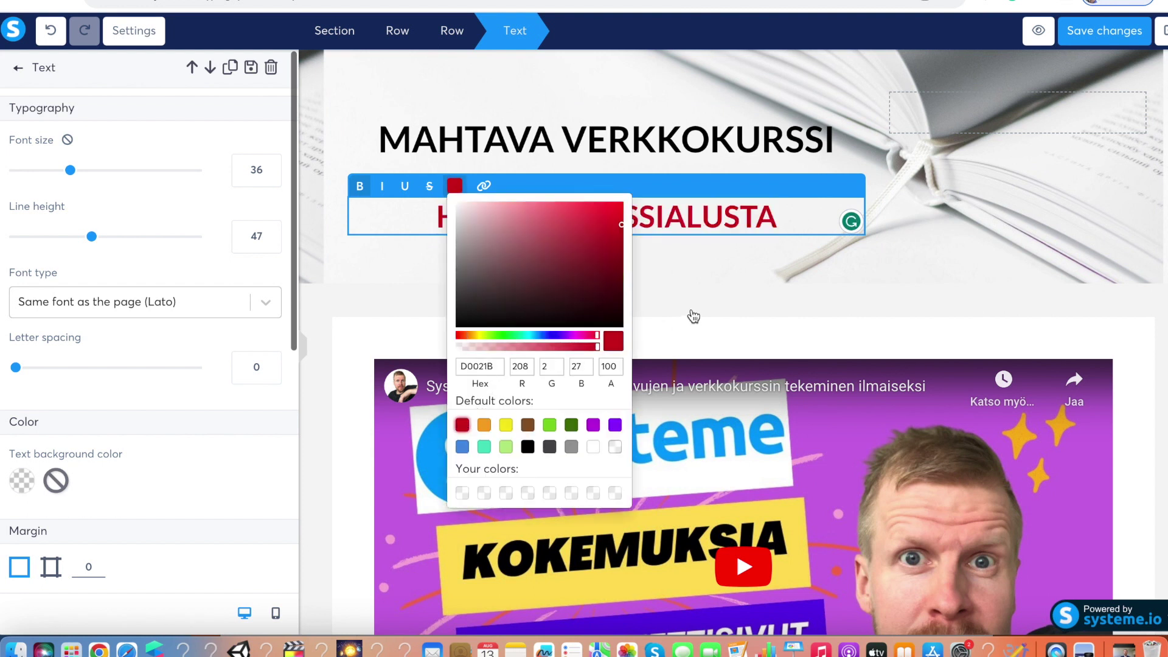
click(734, 295)
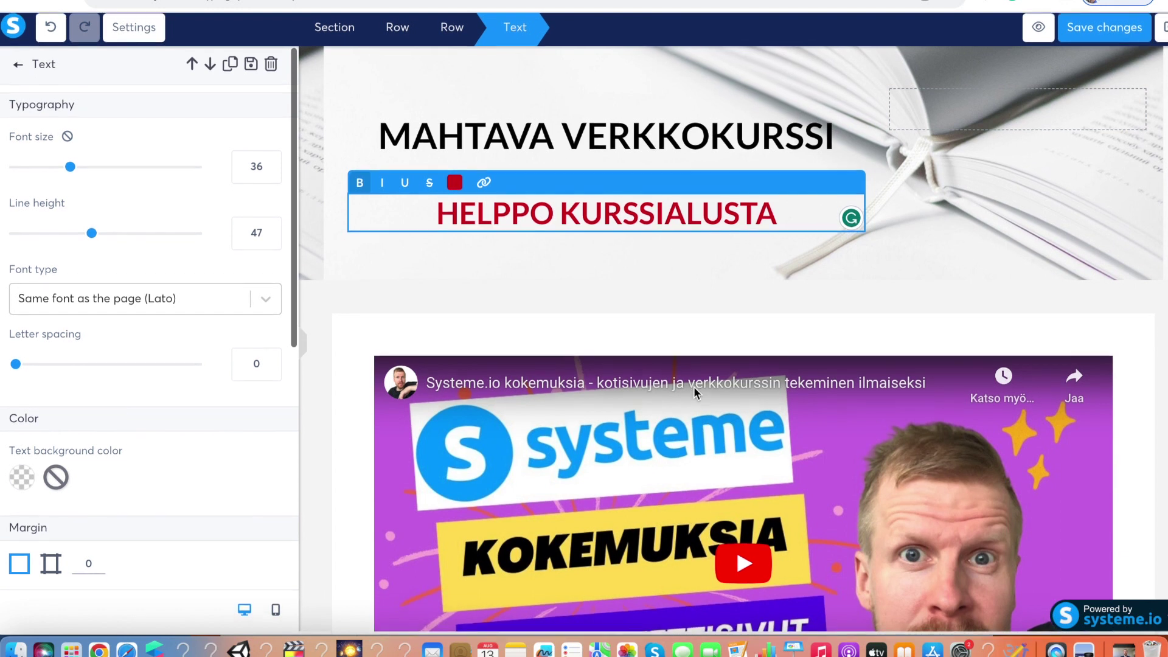
Step: Increase the font size of the "Kvanttihyvinvoinnin perusteet" heading to 45
click(658, 467)
scroll(658, 468, down, 10)
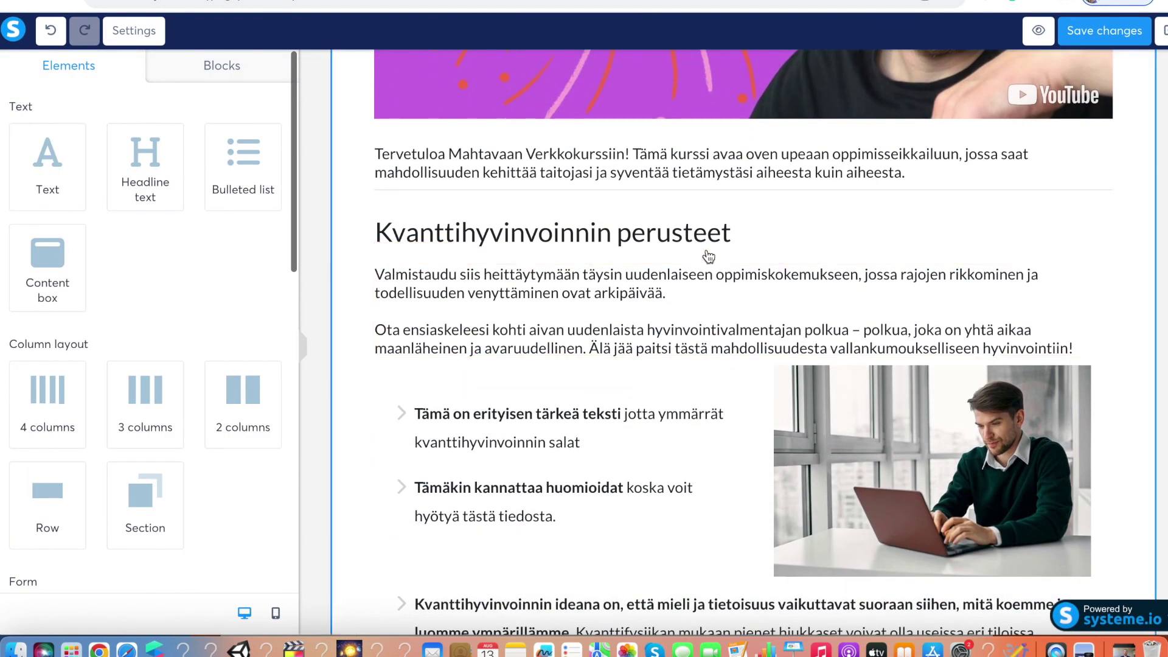
click(748, 237)
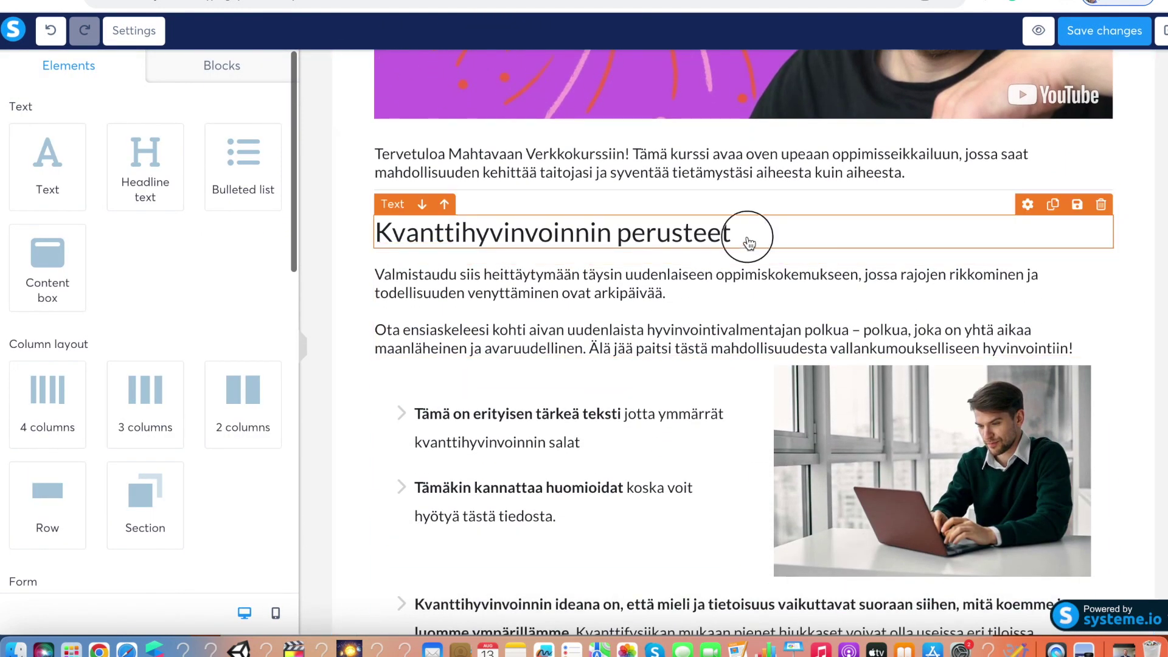
drag(63, 169, 86, 180)
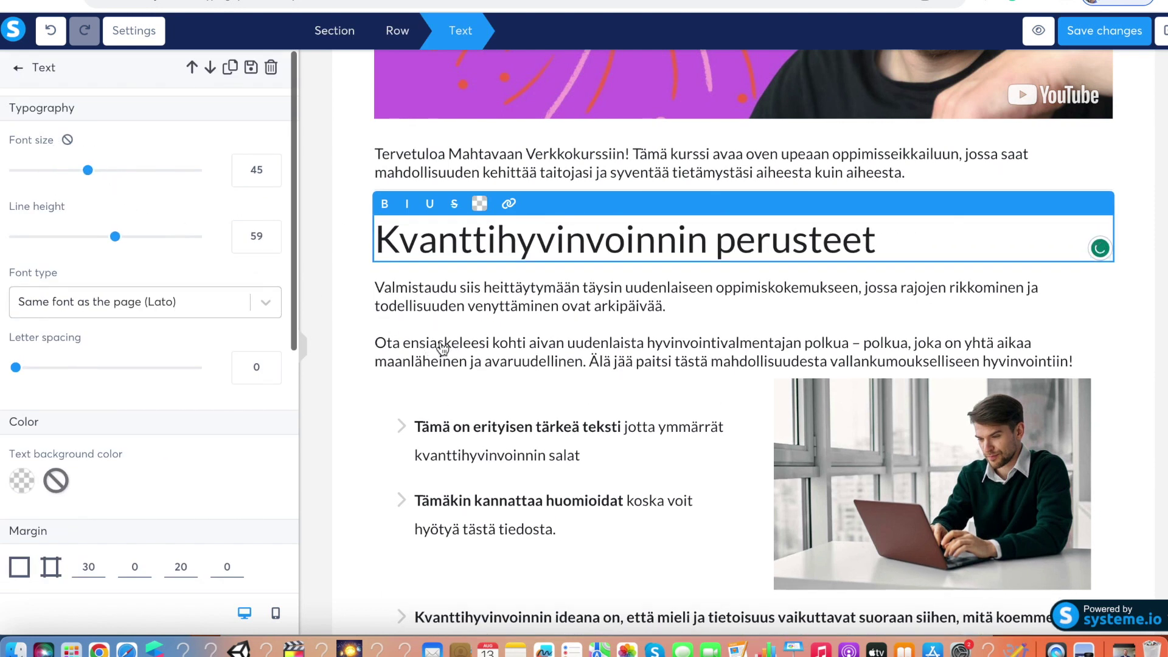
key(Escape)
Step: Set the font size of the paragraph below the "Kvanttihyvinvoinnin perusteet" heading to 24 and undo the most recent edit
click(471, 322)
drag(36, 170, 49, 177)
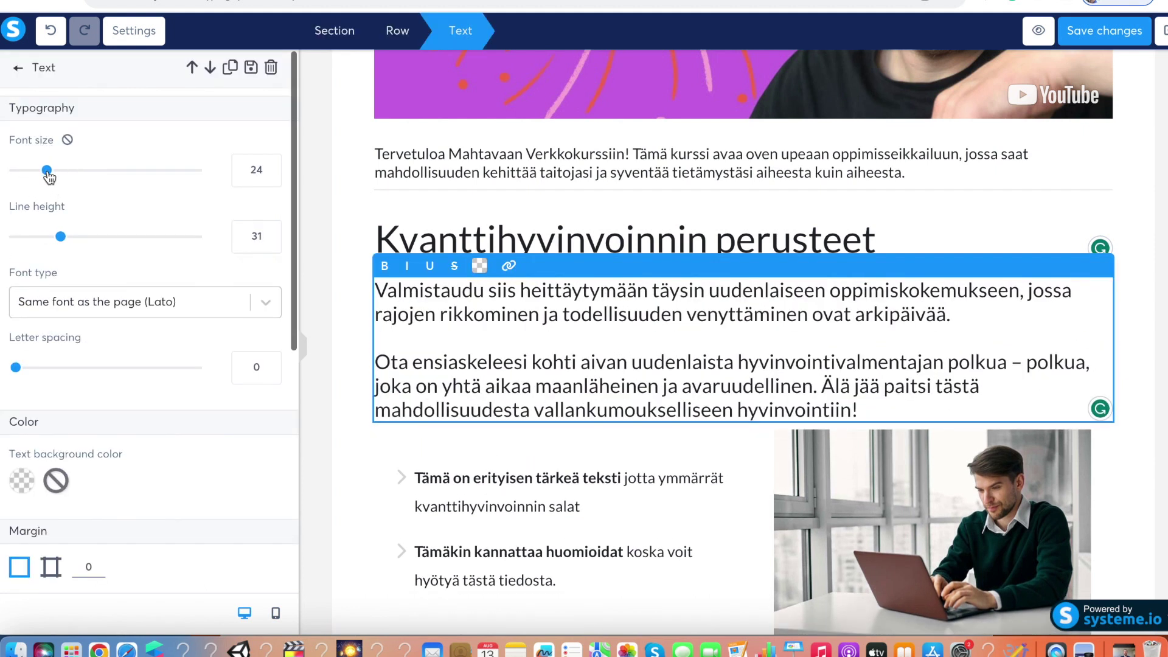
key(super+z)
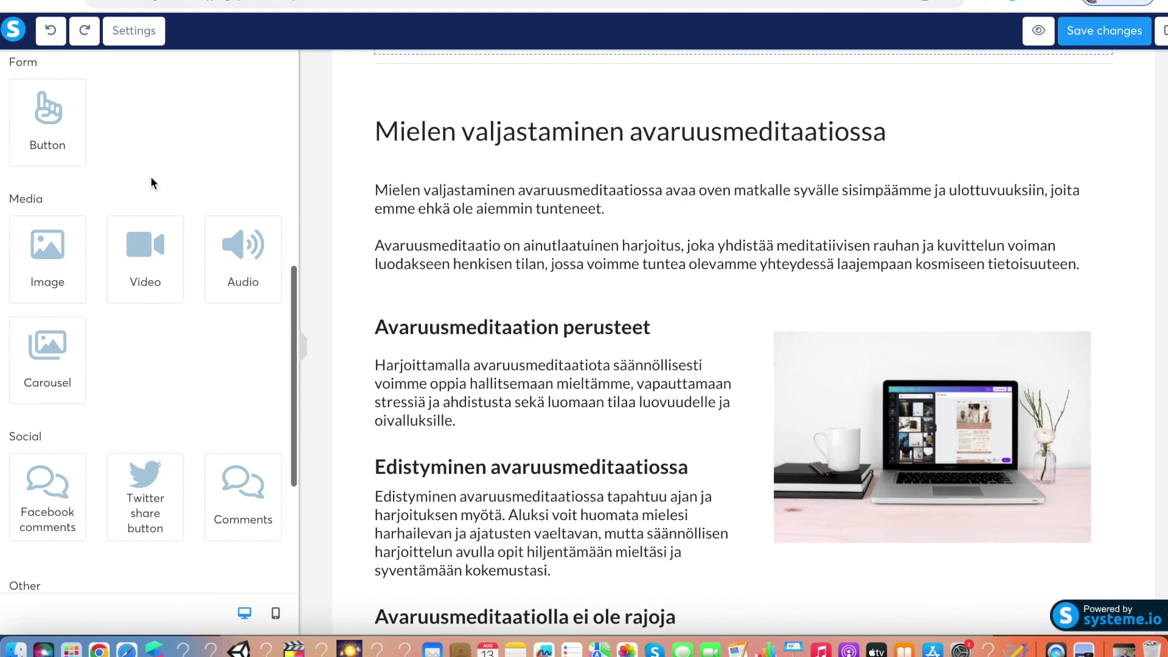
Step: Insert an image element above "Mielen valjastaminen avaruusmeditaatiossa" and move it down to just above the "Avaruusmeditaation perusteet" heading
drag(43, 256, 516, 126)
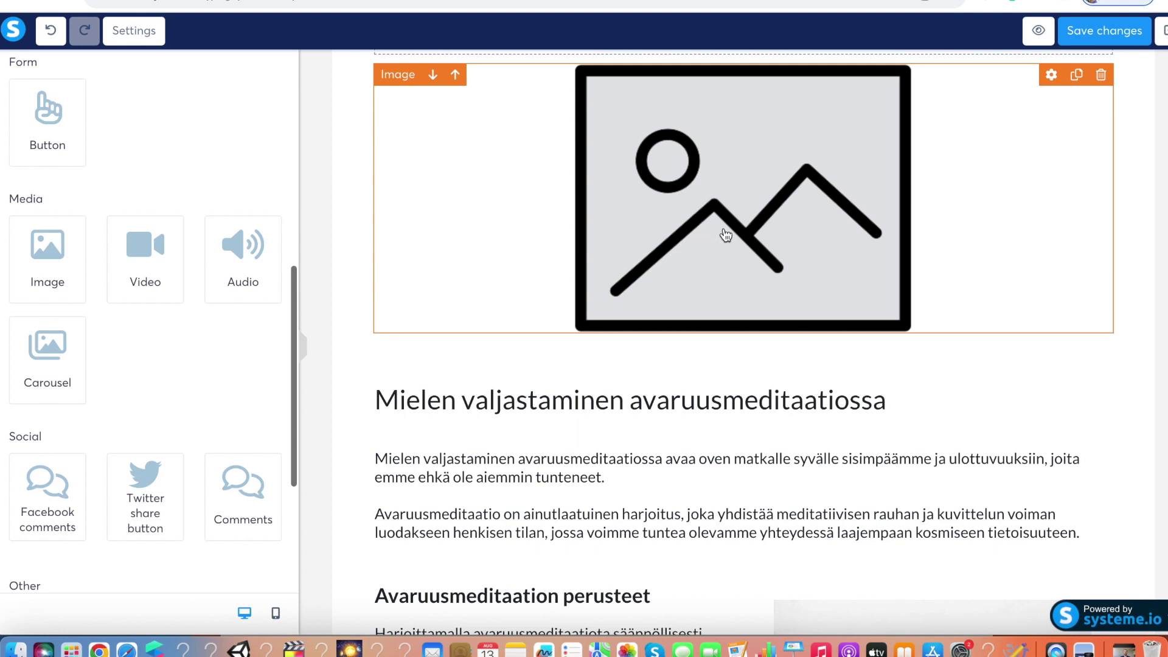
drag(725, 235, 683, 541)
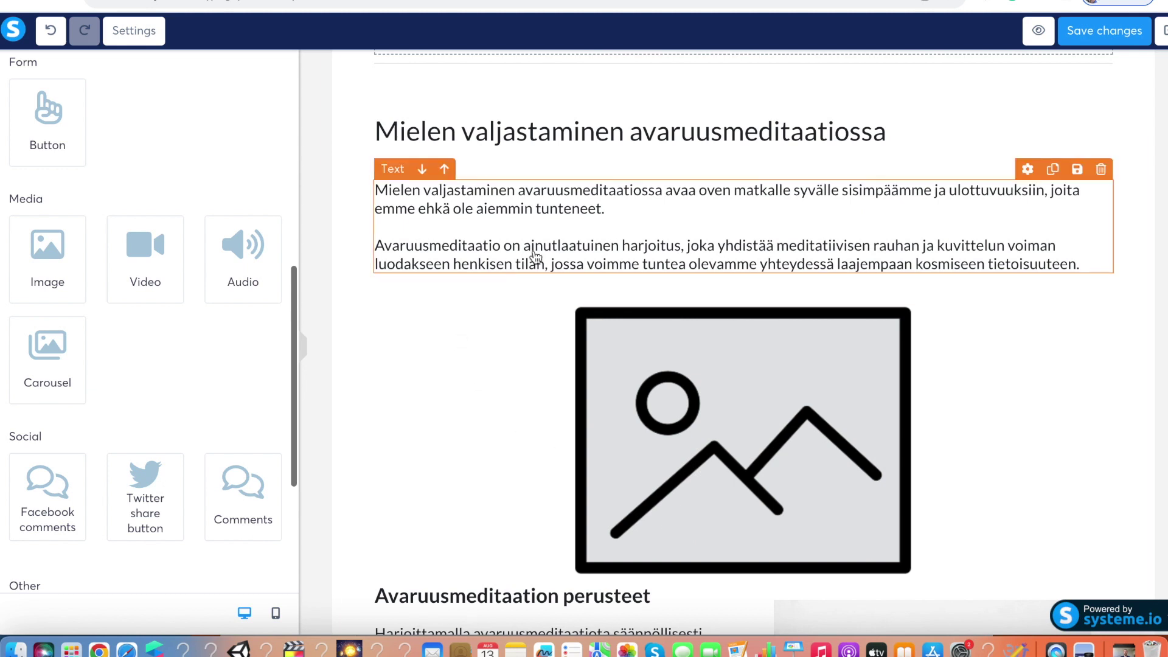
Step: Add a Comments element below the Lisämateriaalit row at the end of the lecture page
scroll(536, 259, down, 10)
scroll(239, 293, down, 4)
drag(239, 293, 507, 601)
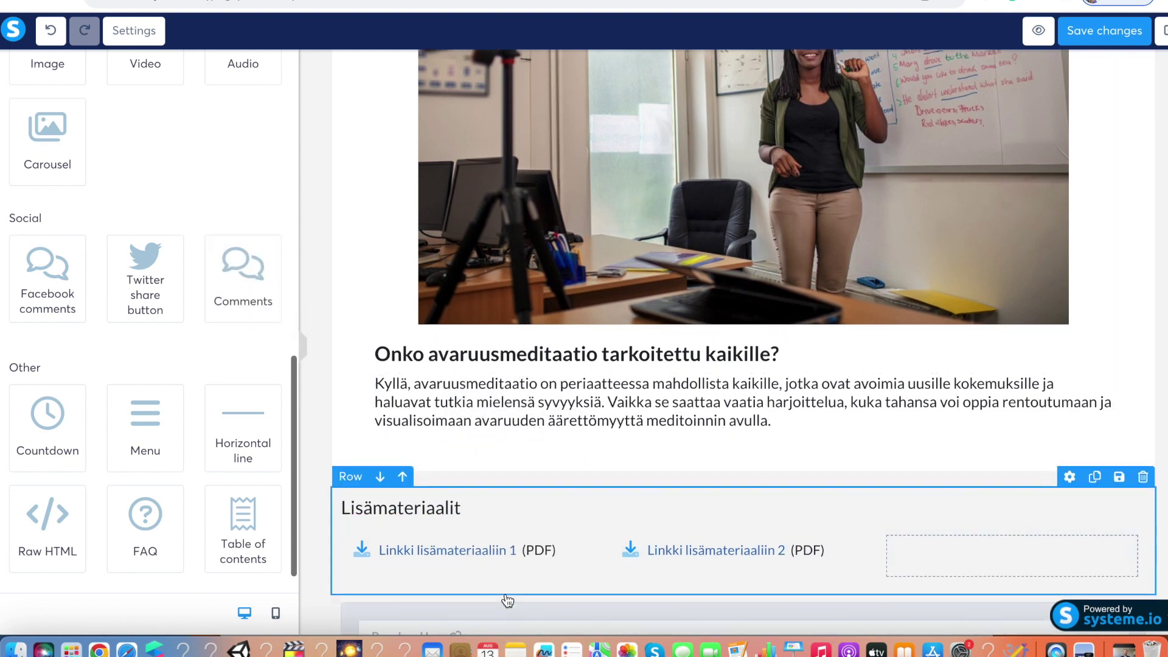
scroll(507, 601, down, 6)
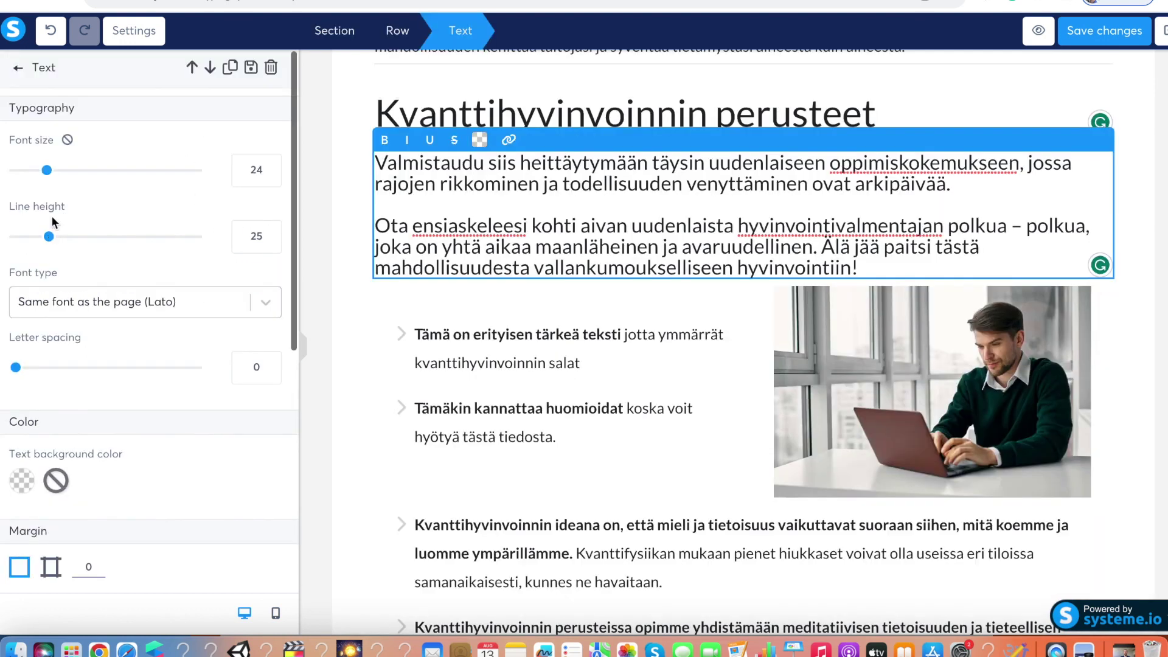
Step: Set the font size of the paragraph below the "Kvanttihyvinvoinnin perusteet" heading to 21, save the changes and leave the page editor
click(45, 175)
drag(45, 177, 42, 179)
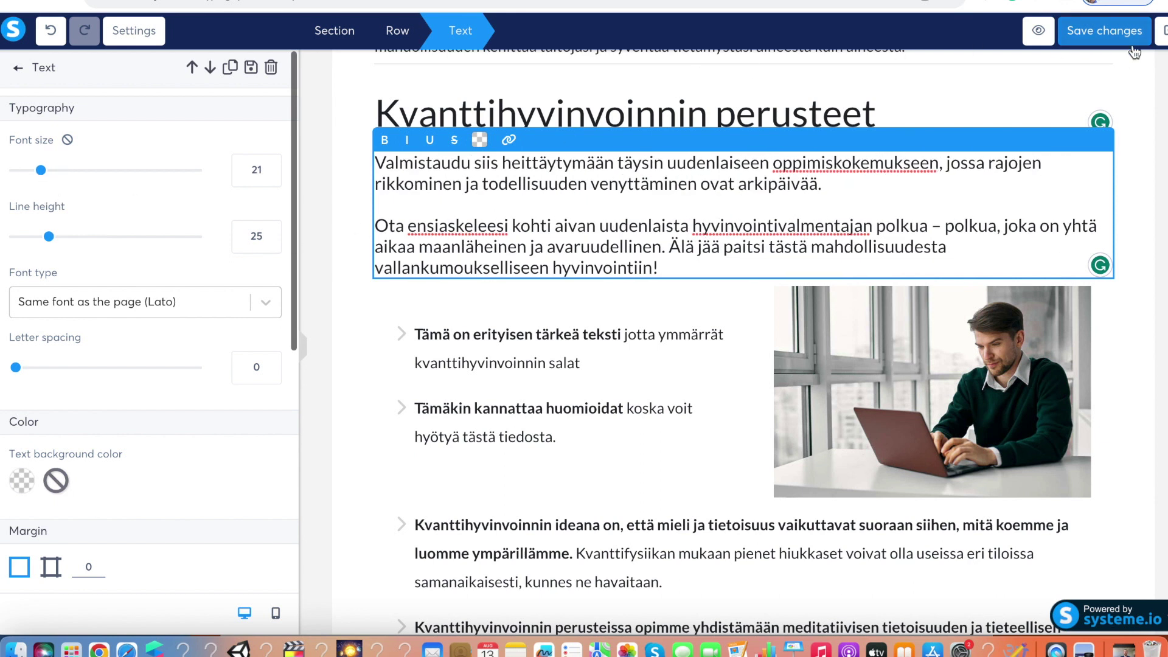
click(1113, 38)
click(1159, 37)
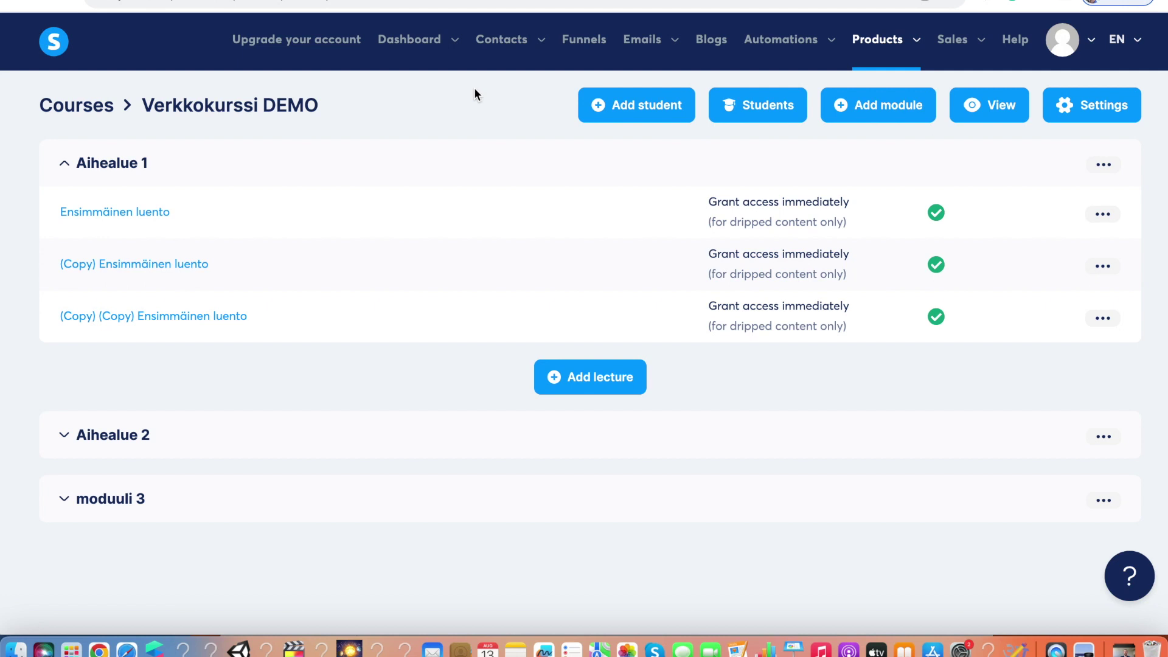
Step: Create a community named "Yhteisö" with the path "yhteis" and automatic post approval enabled
mouse_move(881, 54)
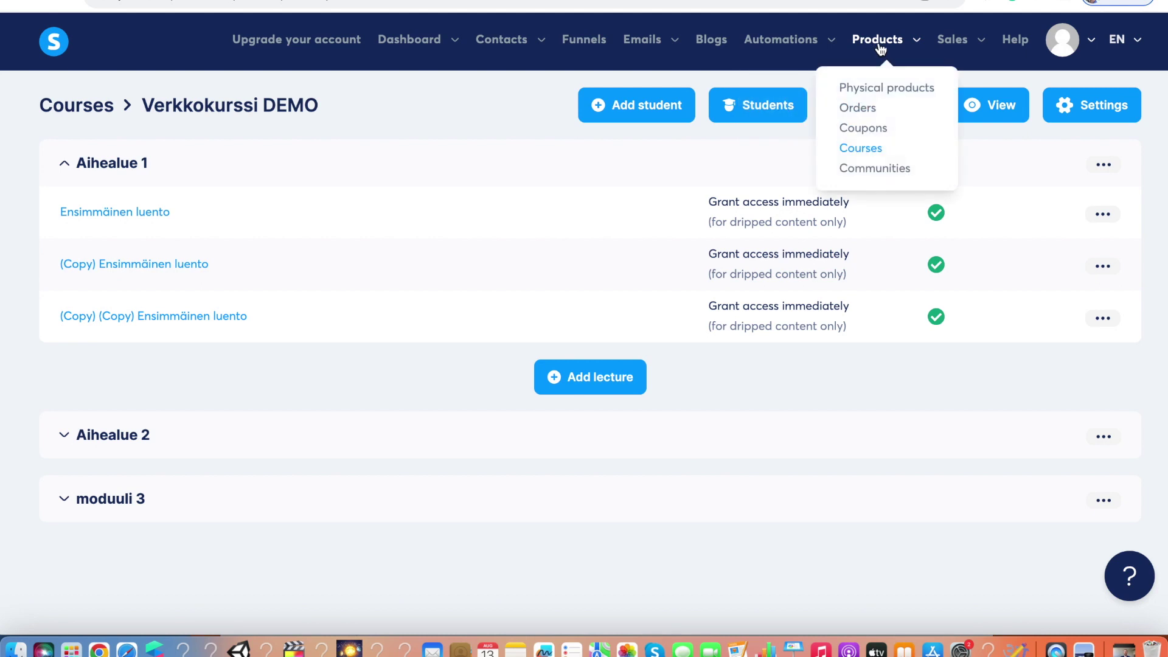
click(880, 175)
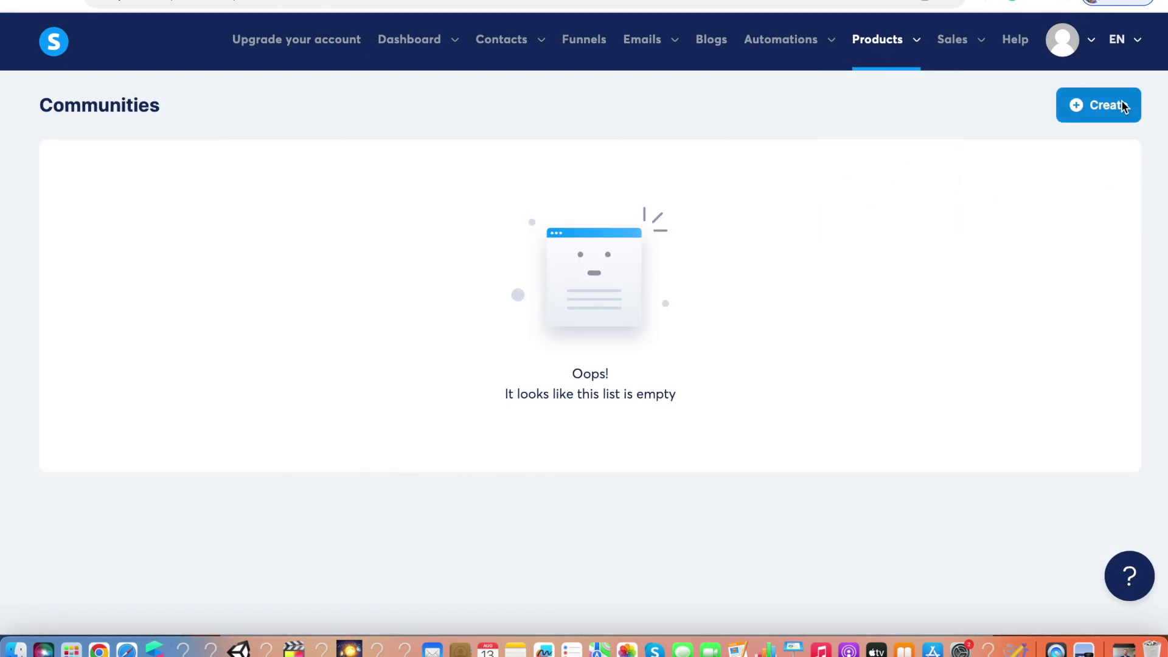
click(1123, 106)
click(655, 223)
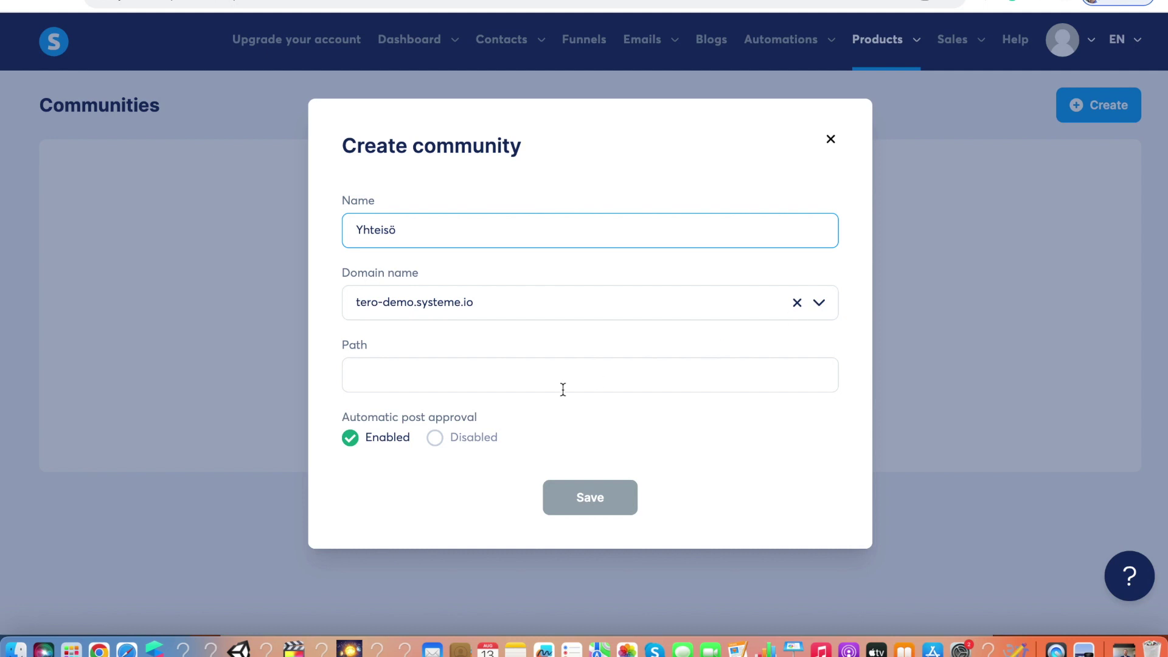
click(484, 379)
click(574, 498)
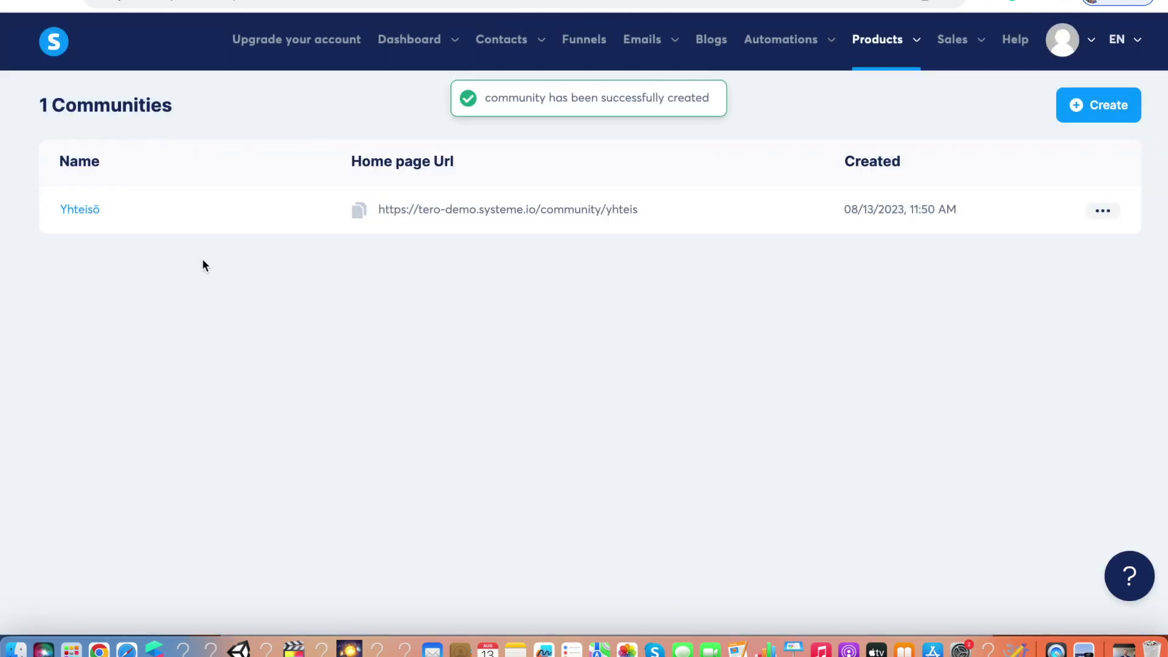
Step: Open the Yhteisö community and add a topic named "verkkokurssi"
click(78, 211)
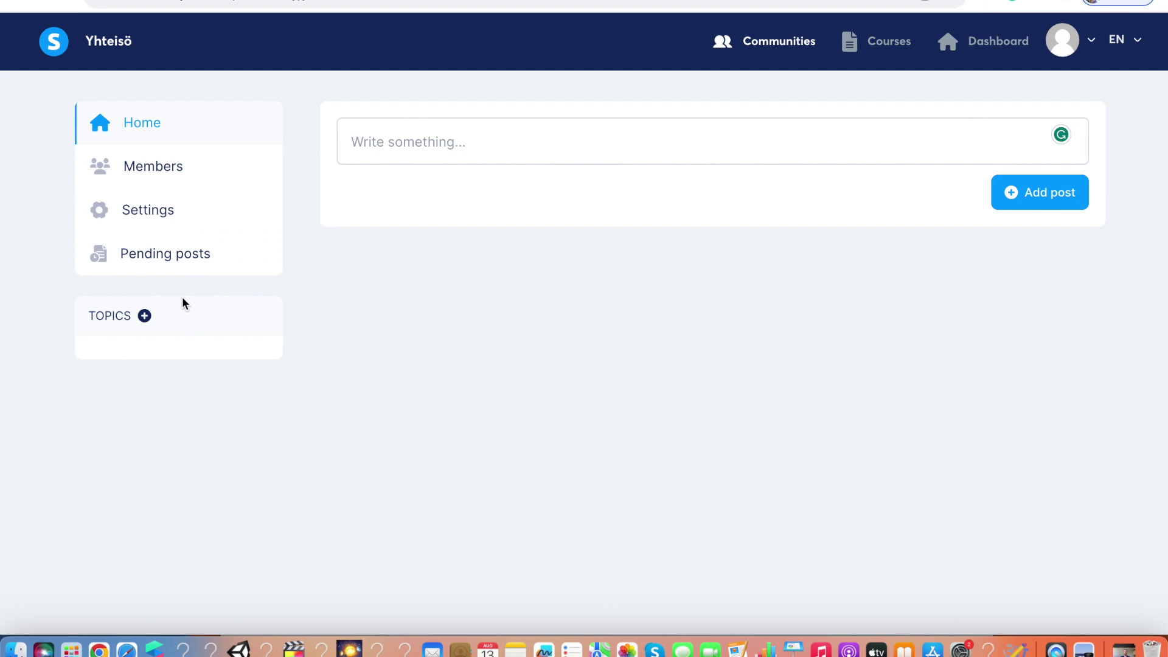
click(144, 316)
text(verkkokur)
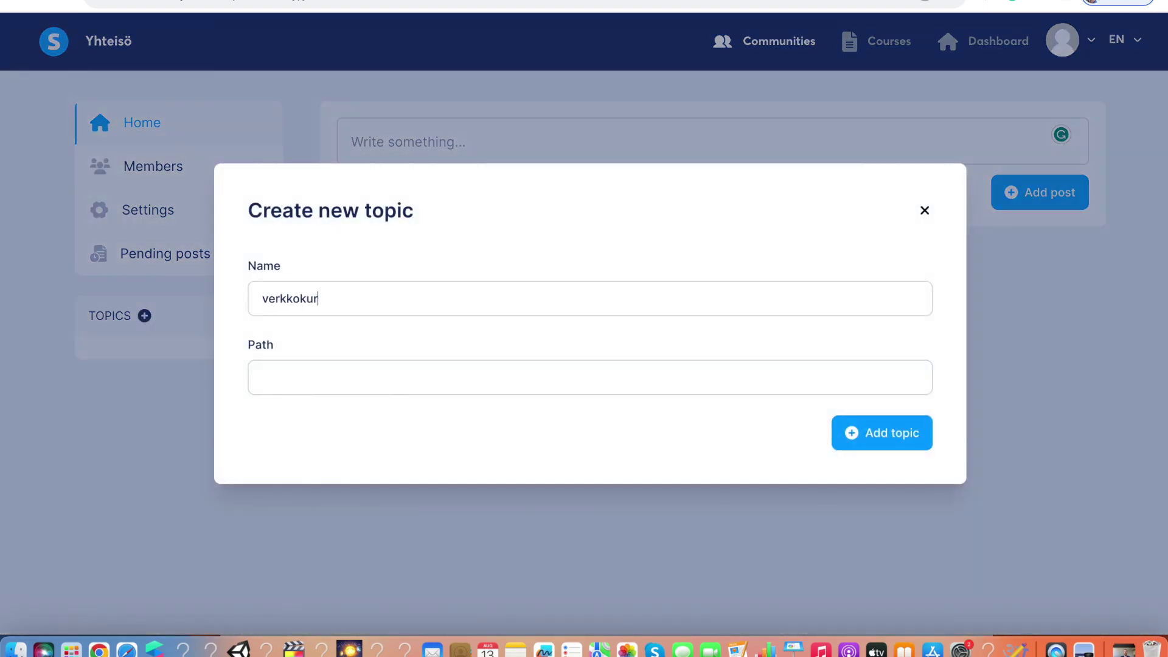
text(ssi)
key(Tab)
click(889, 442)
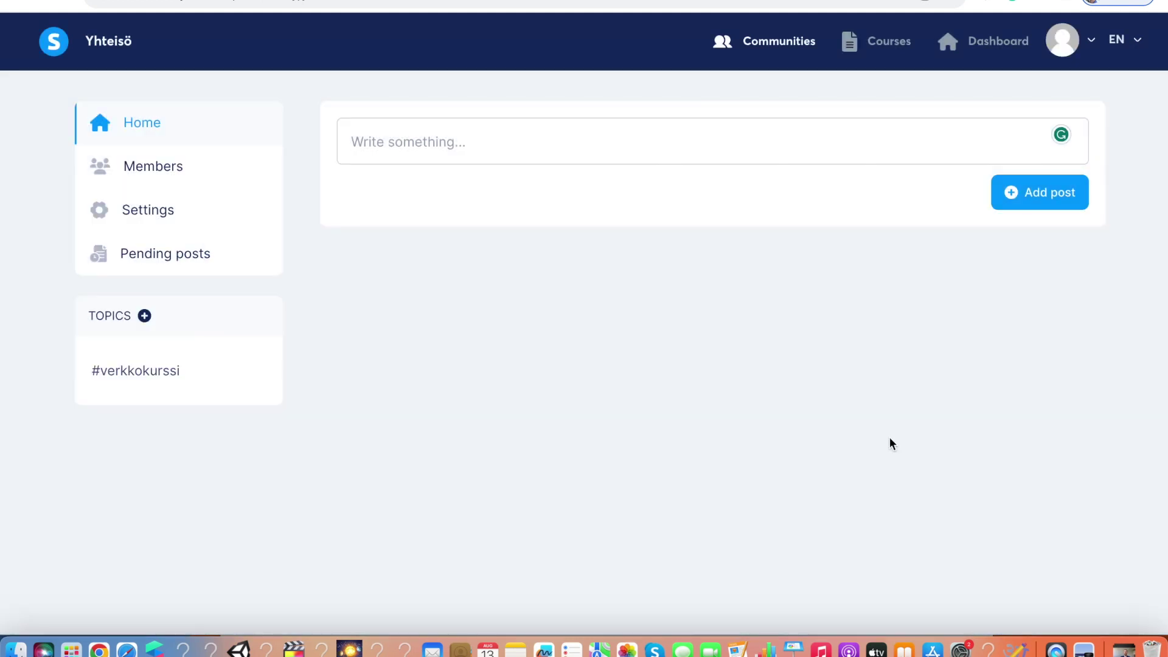
Step: Start a community post titled "Eka posstaus" with the content "Moi moi!" under the verkkokurssi topic
click(444, 136)
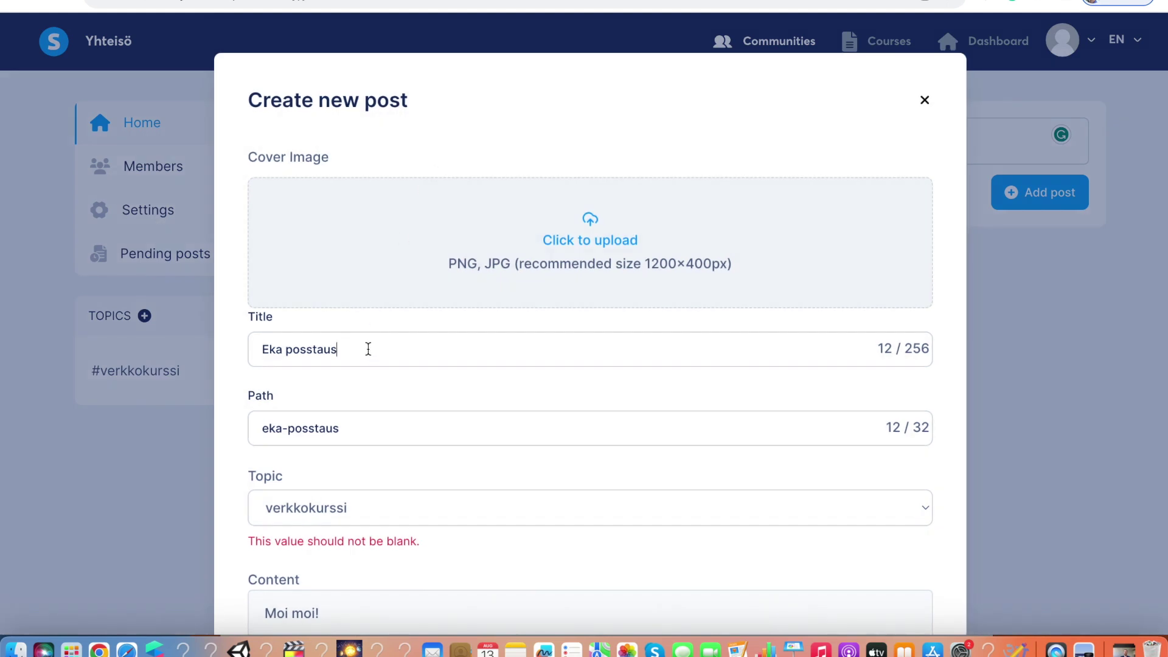
scroll(358, 416, down, 4)
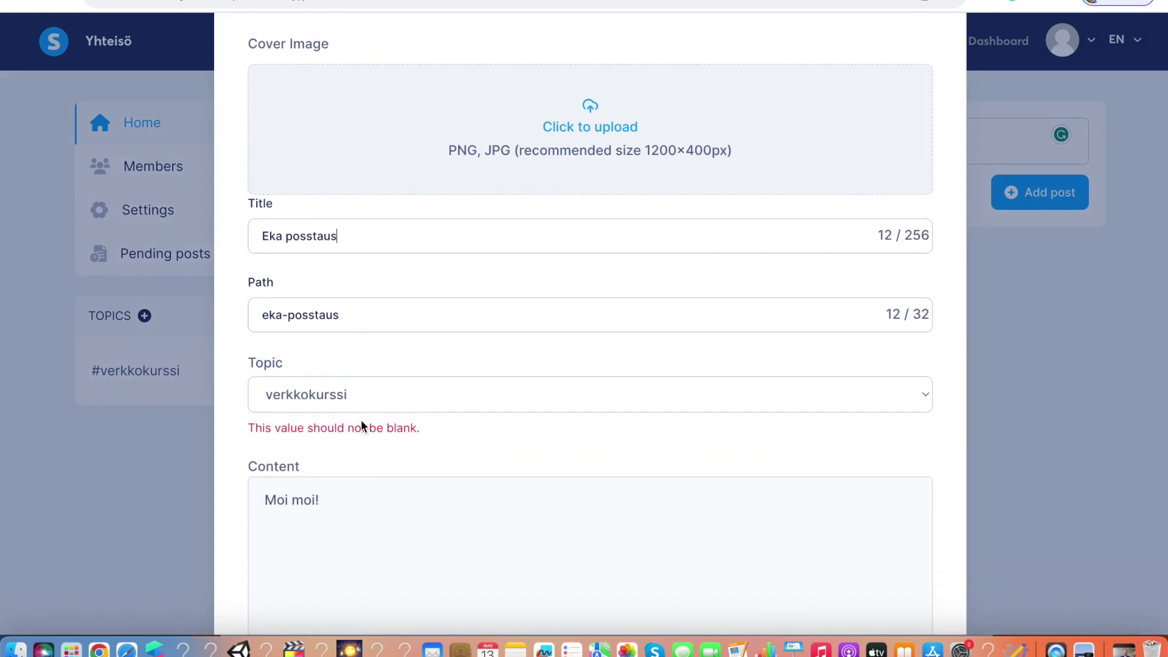
click(403, 396)
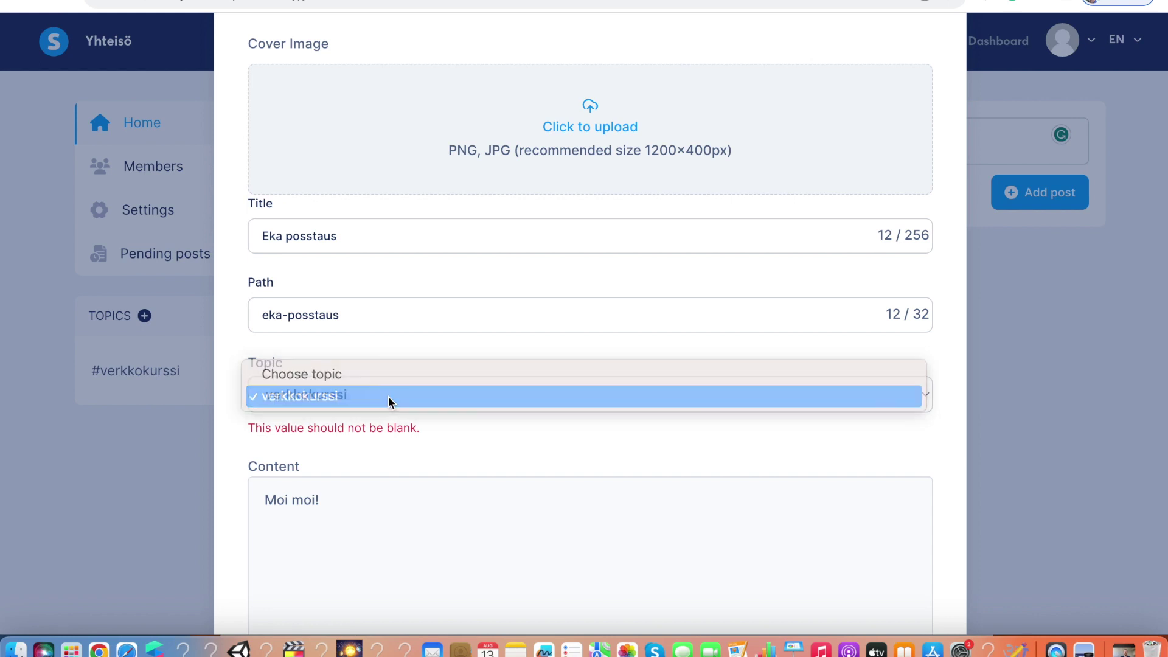
click(389, 396)
Step: Add the line "moi moi moi" and a smiley emoji to the post's content and publish the post
scroll(412, 448, down, 3)
click(412, 453)
key(Return)
key(Return)
text(moi moi moi)
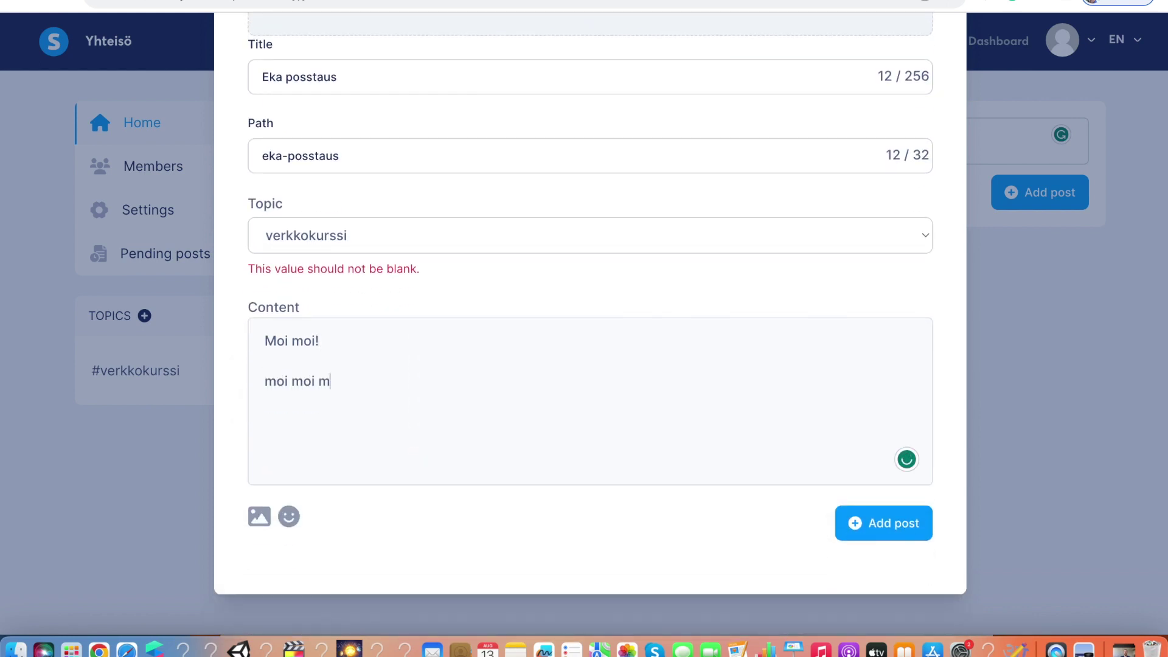
click(290, 517)
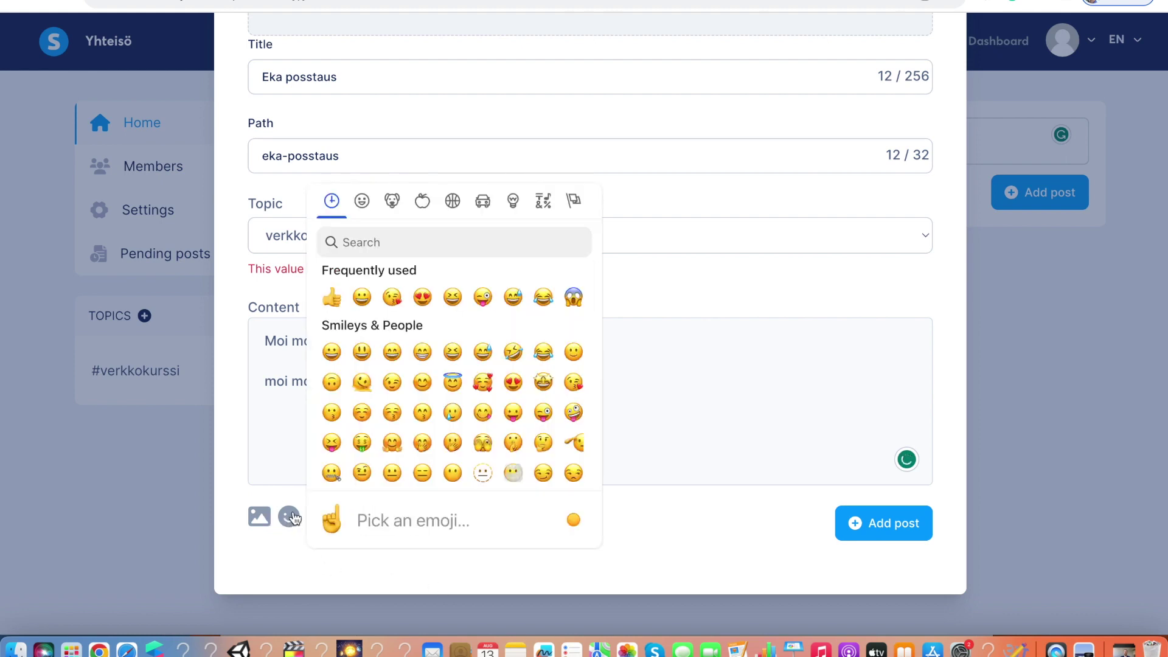
click(361, 442)
click(869, 516)
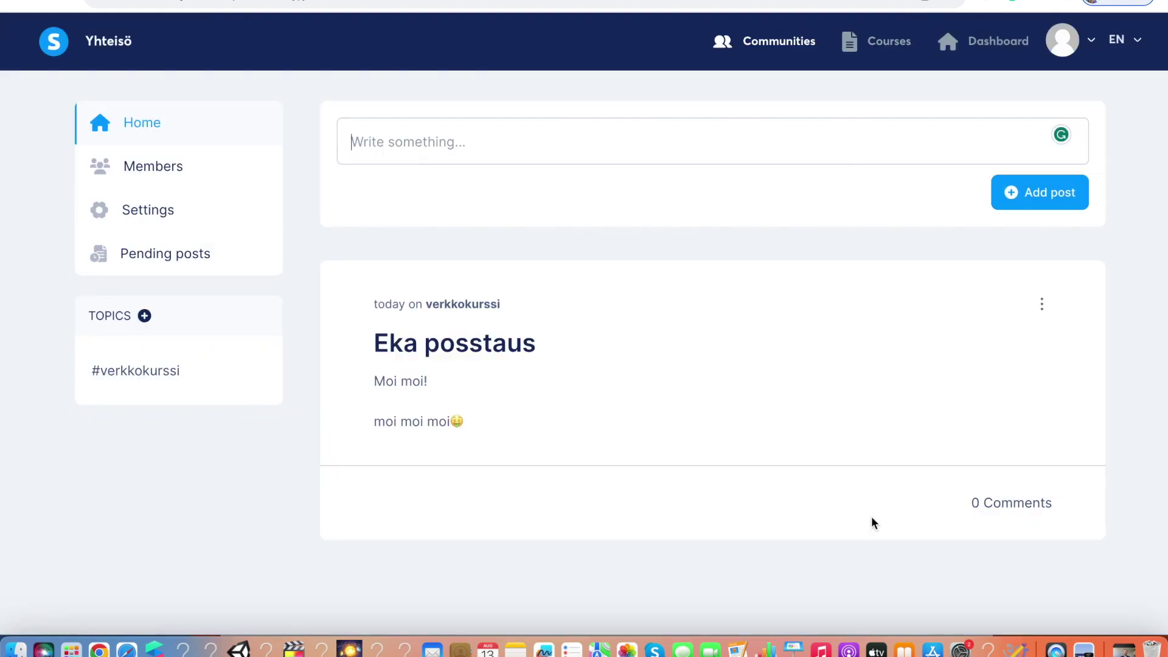
Step: Review the community settings for cover image, community type and automatic post approval
click(183, 217)
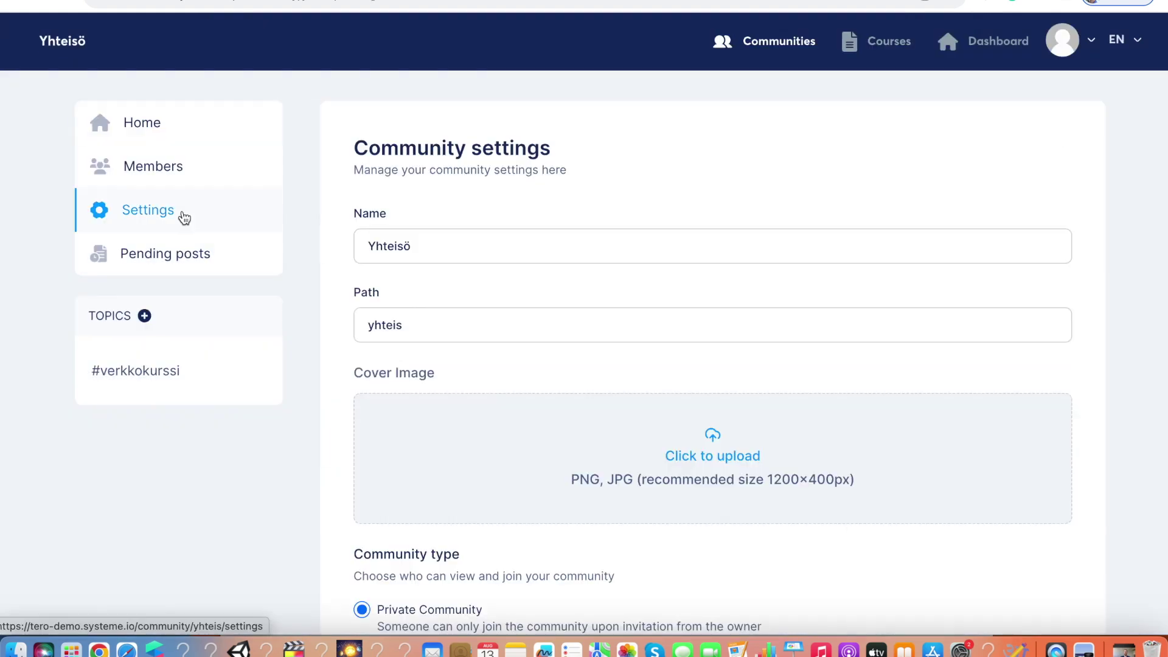
scroll(641, 366, down, 3)
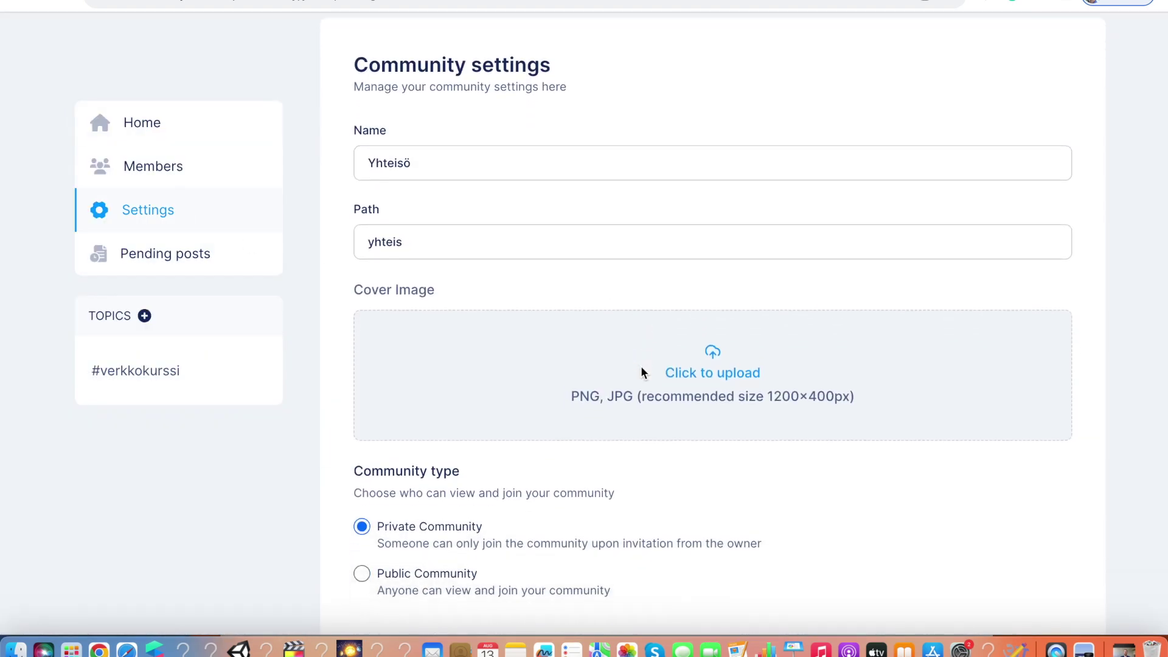
scroll(641, 366, down, 5)
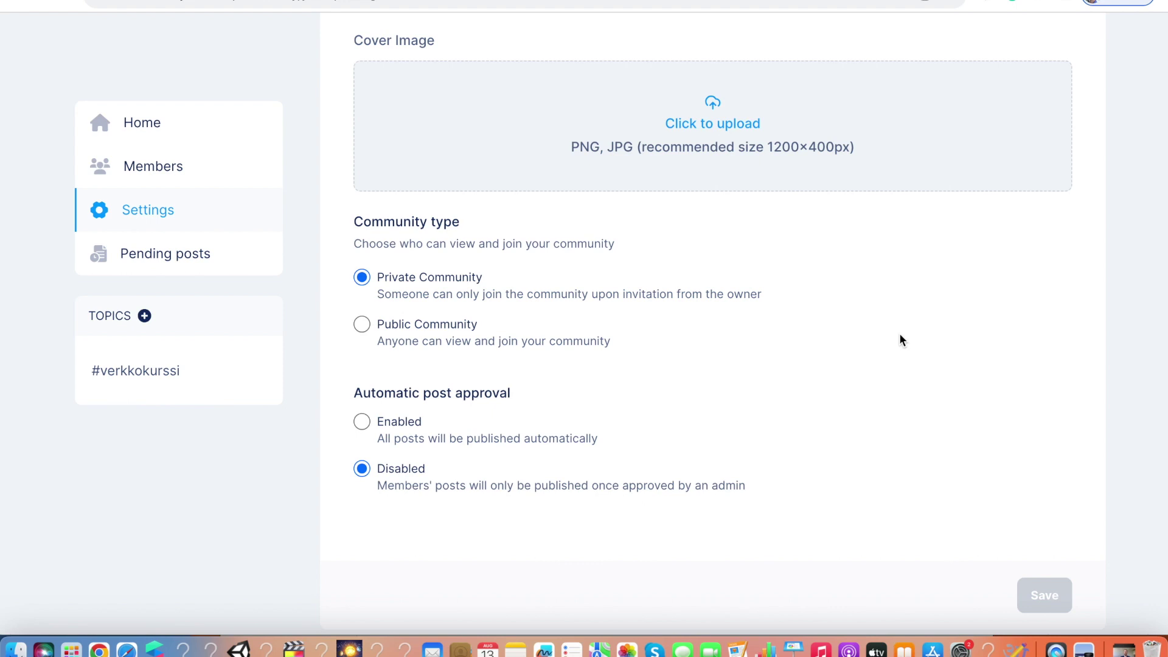
scroll(899, 339, up, 5)
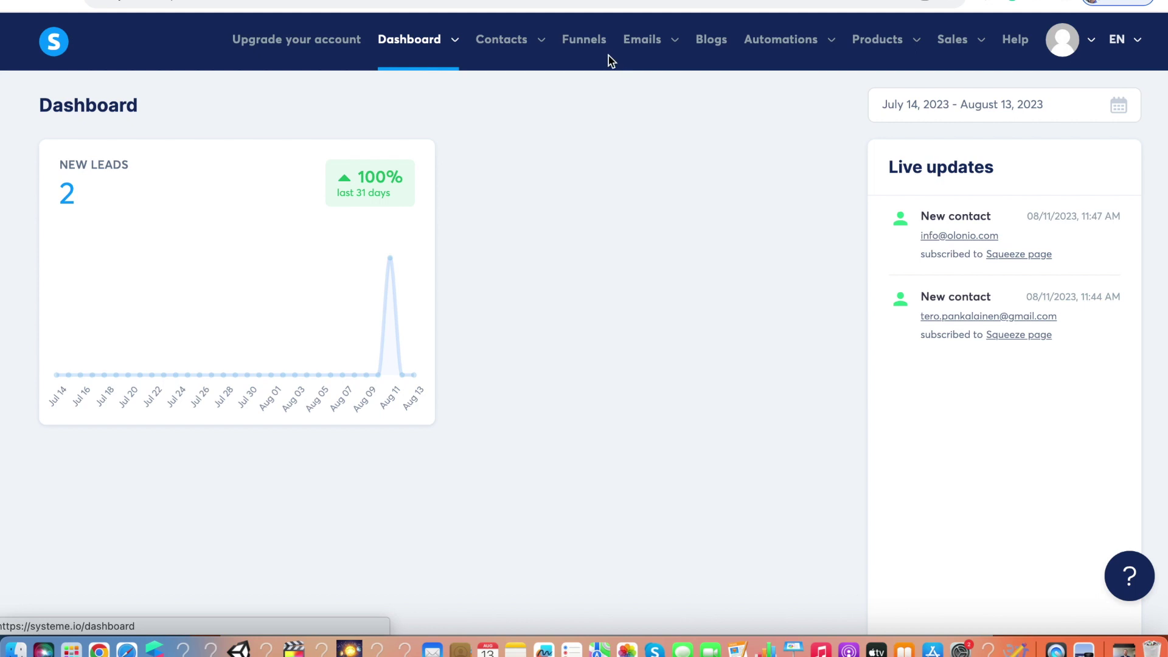
Step: Open the funnel "Verkkokurssin myyntisivu DEMO" and select its order form step
click(593, 41)
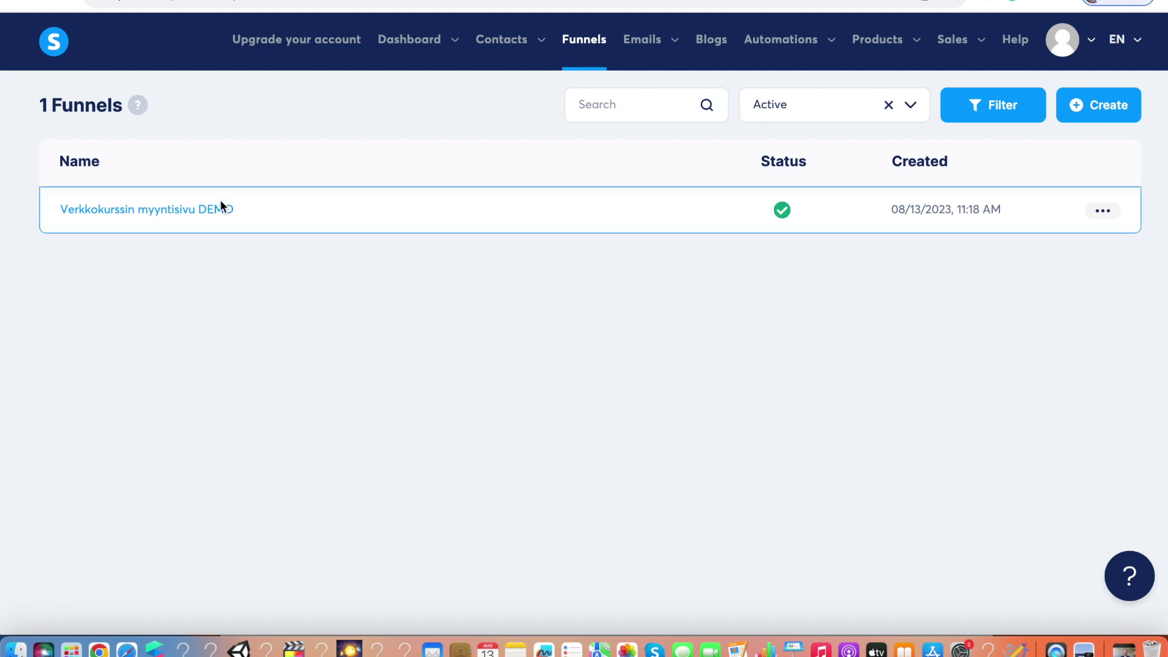
click(197, 214)
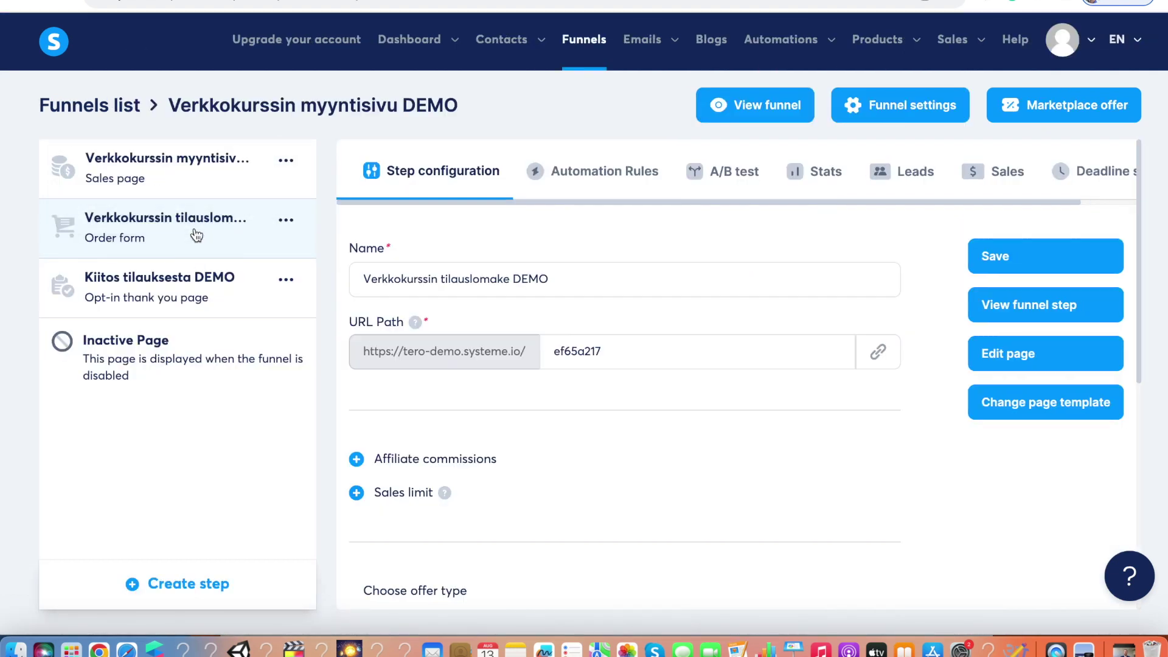
click(182, 172)
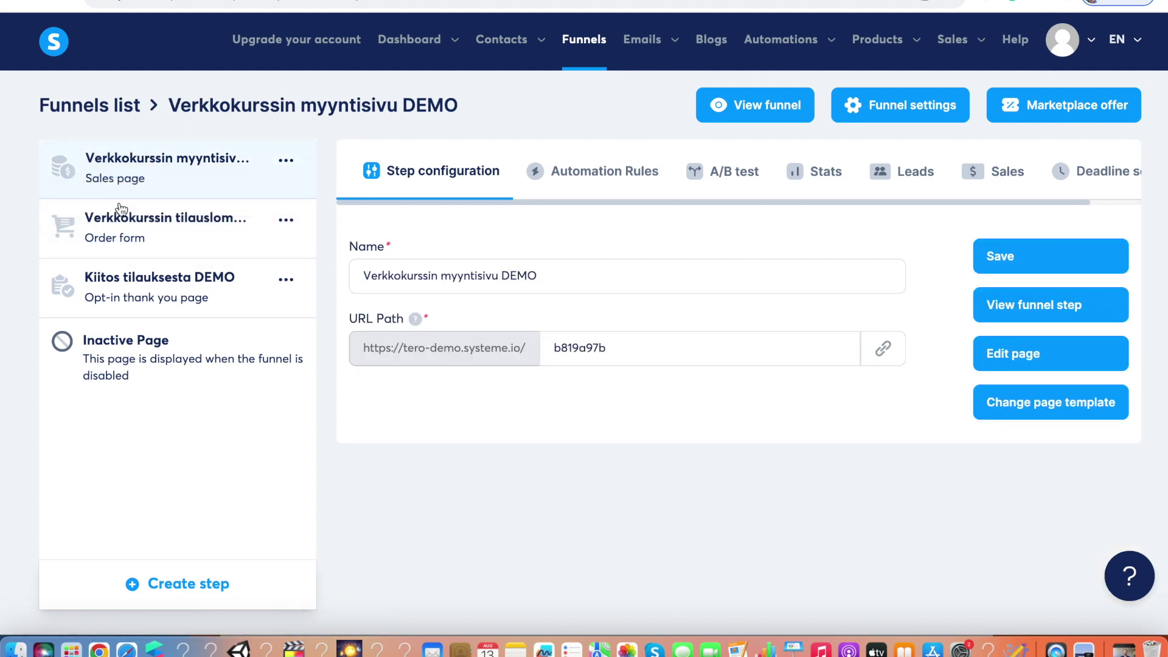
click(167, 243)
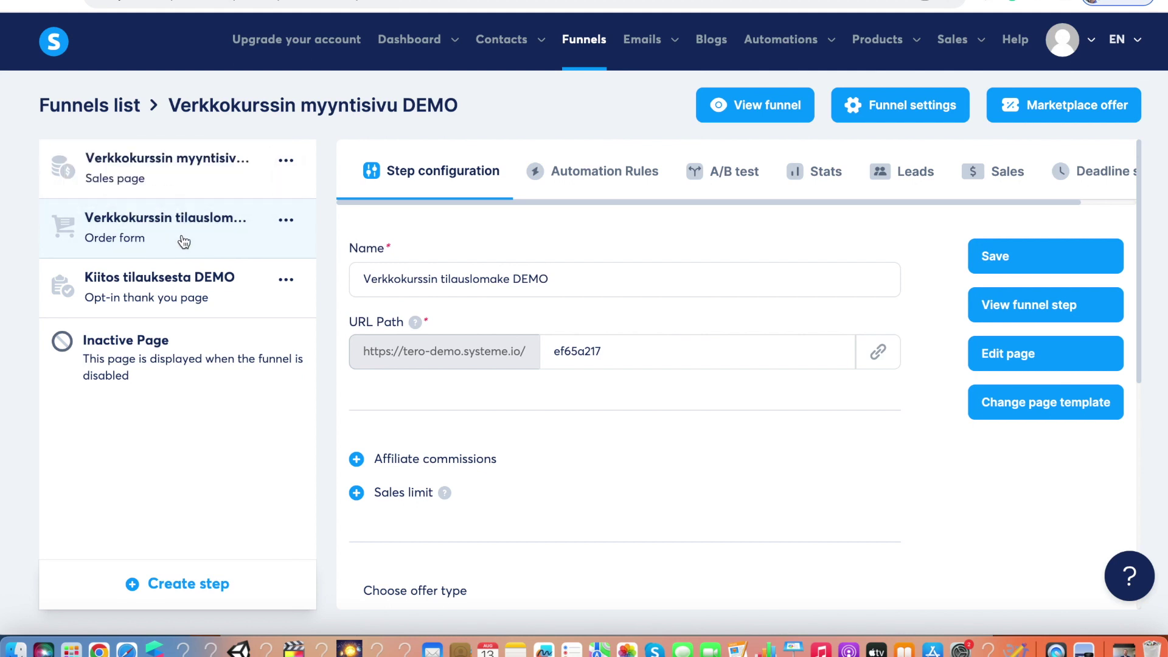
Step: Preview the order form page, examine its customer and payment fields, and return to the funnel configuration
click(1040, 306)
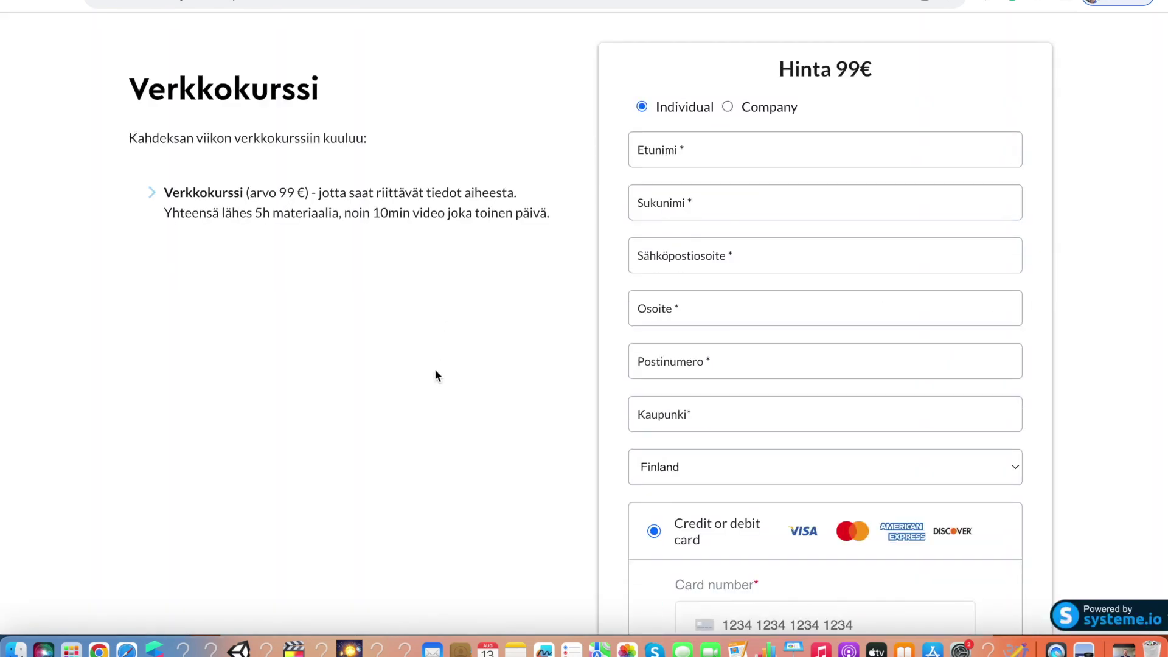
scroll(436, 371, down, 5)
scroll(436, 370, down, 3)
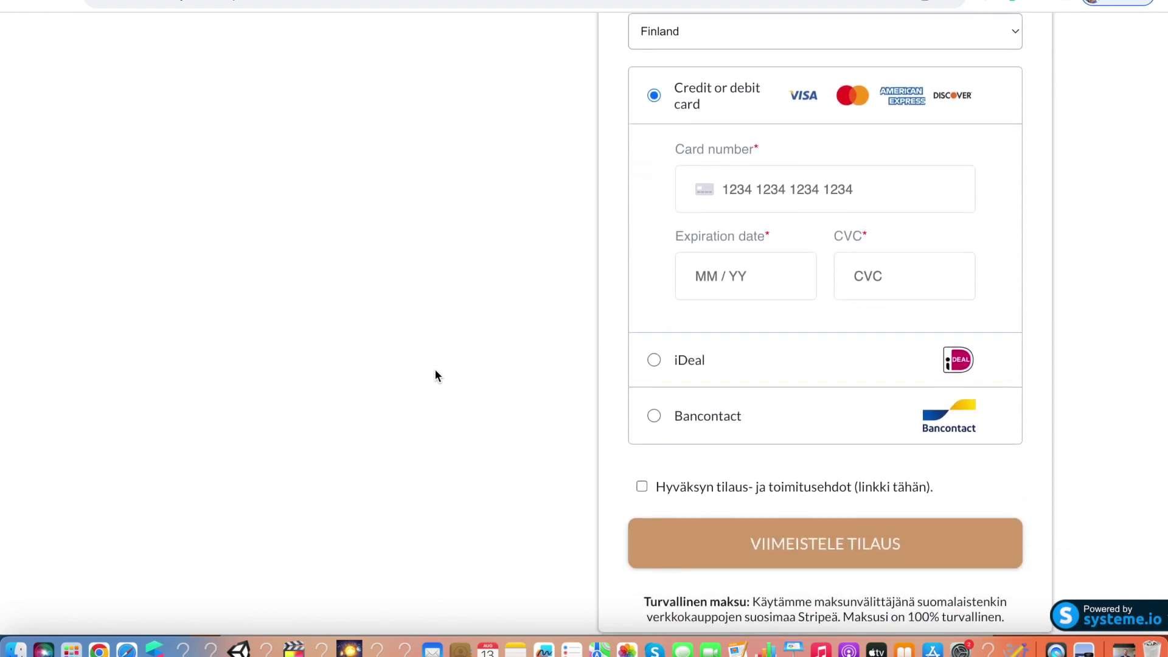
scroll(434, 369, up, 7)
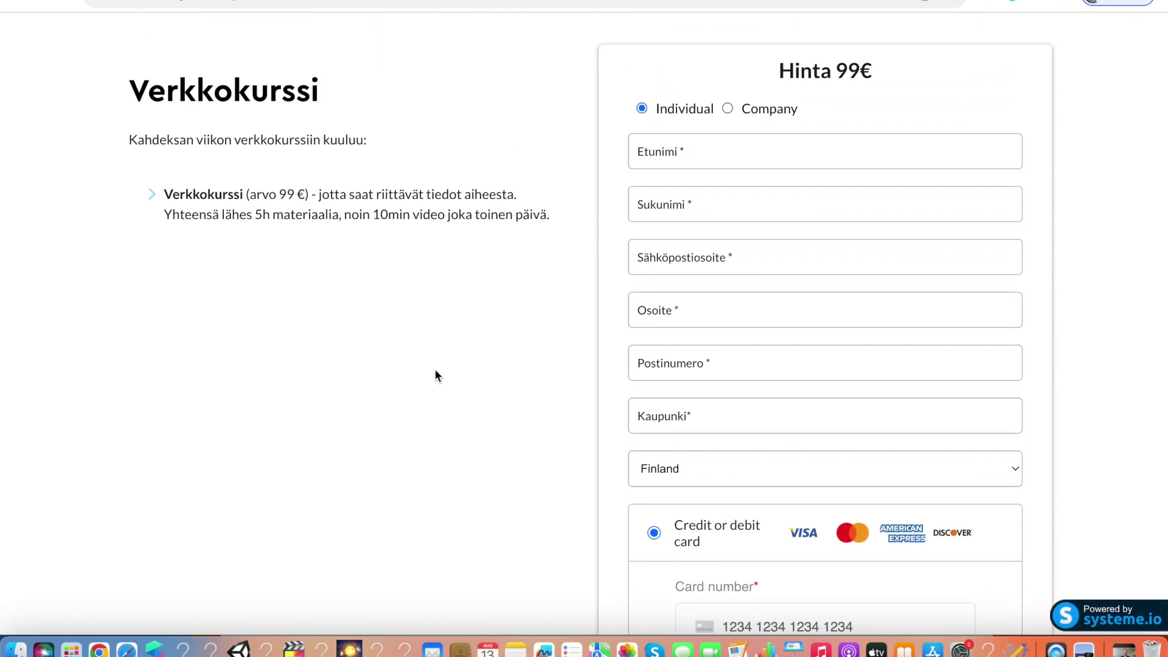
key(super+w)
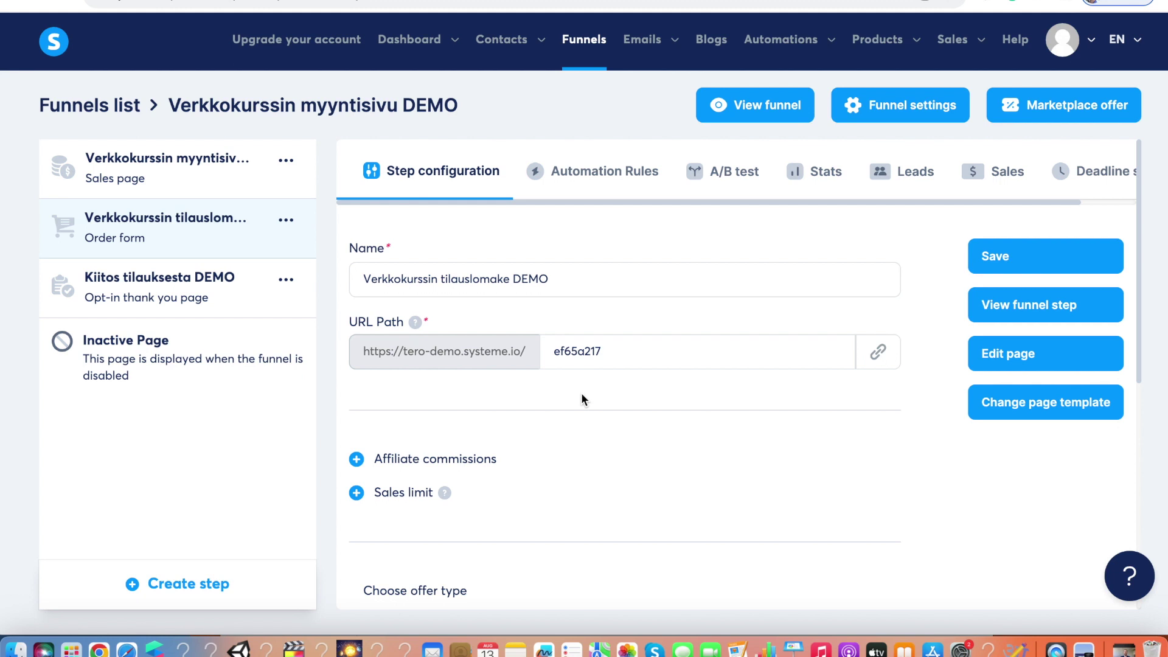
Step: Add the course "Verkkokurssi DEMO" as an order form resource with full access and enable granting access on a specific date
scroll(582, 396, down, 3)
scroll(581, 399, down, 3)
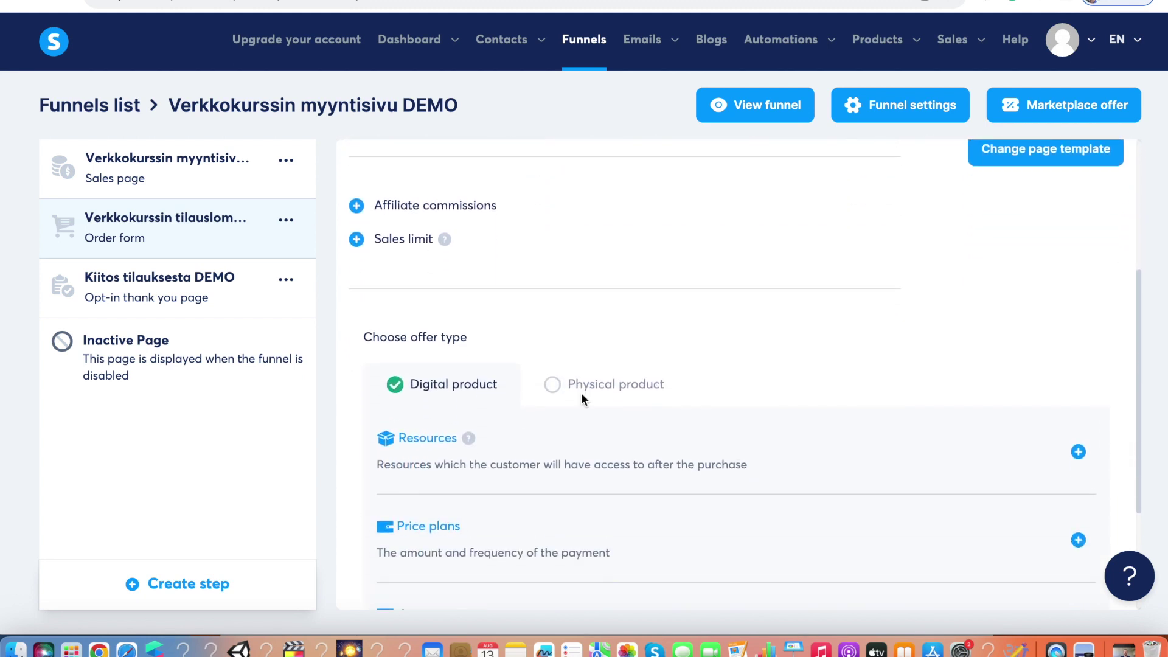
scroll(581, 399, down, 1)
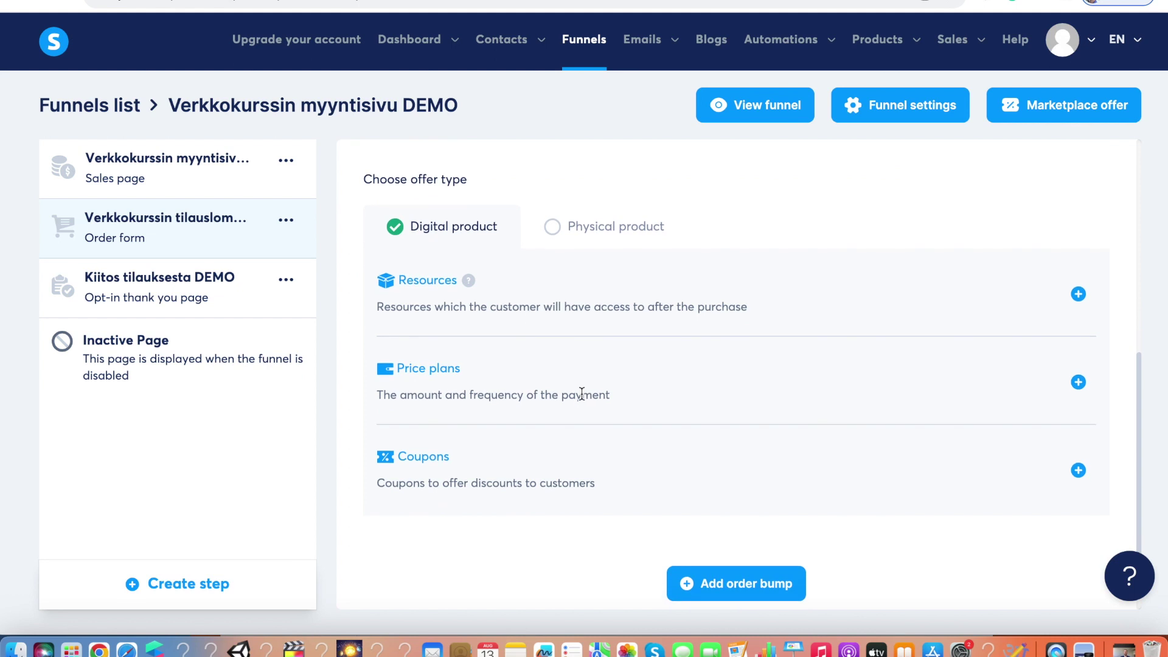
click(1071, 296)
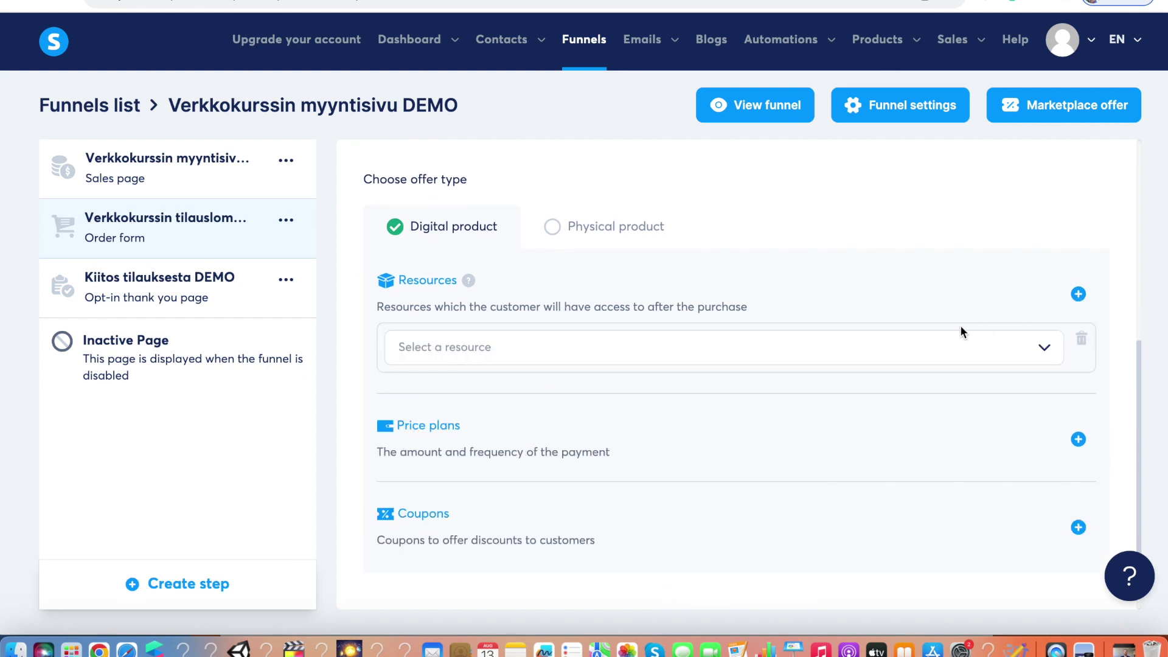
click(1044, 350)
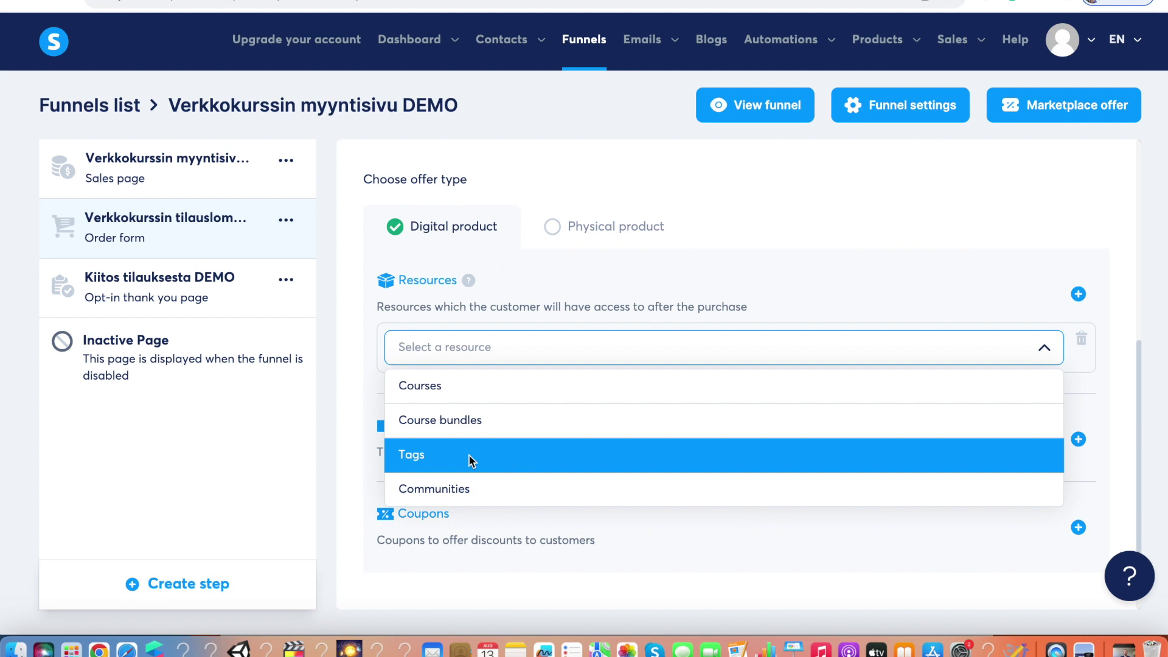
click(472, 392)
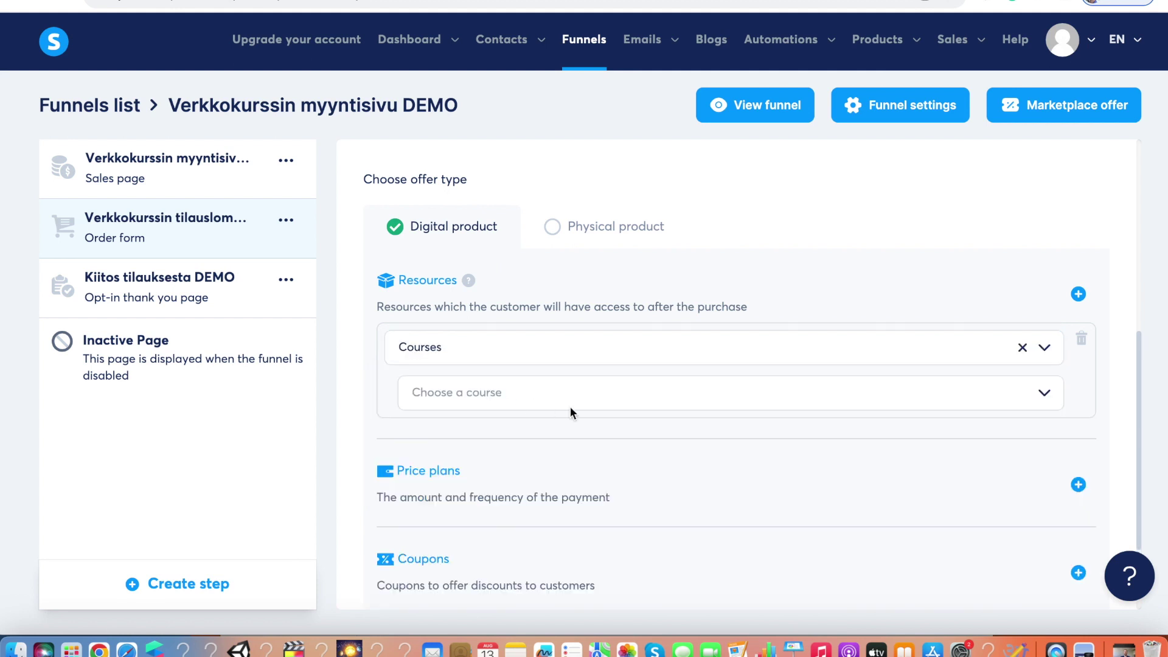
click(1044, 394)
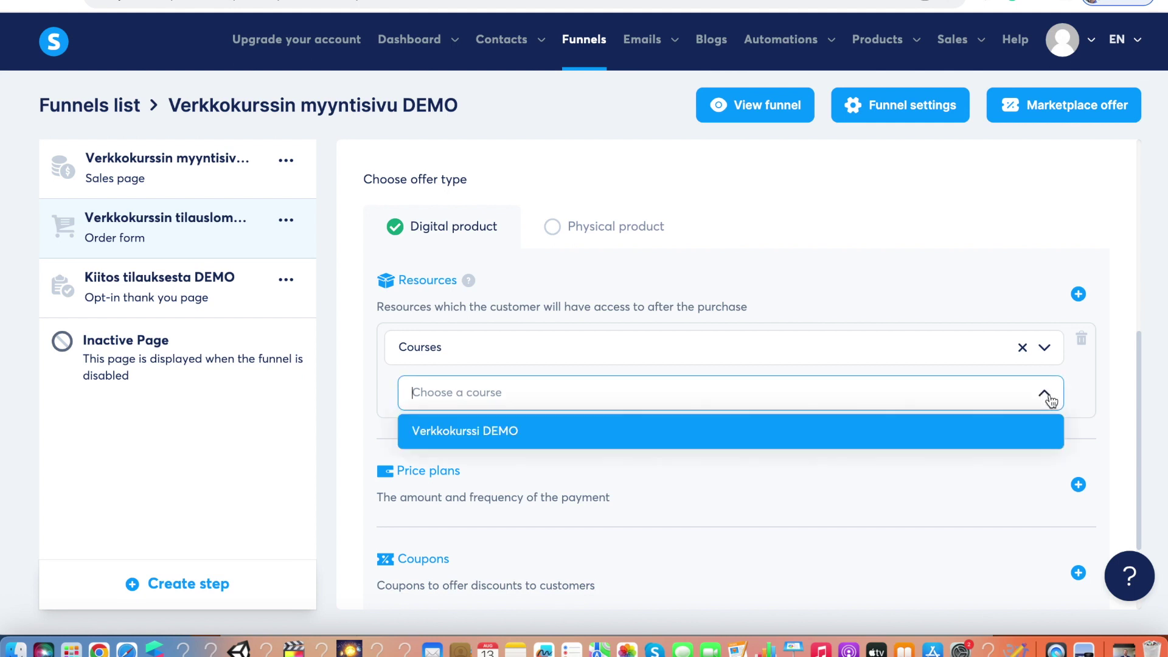
click(764, 432)
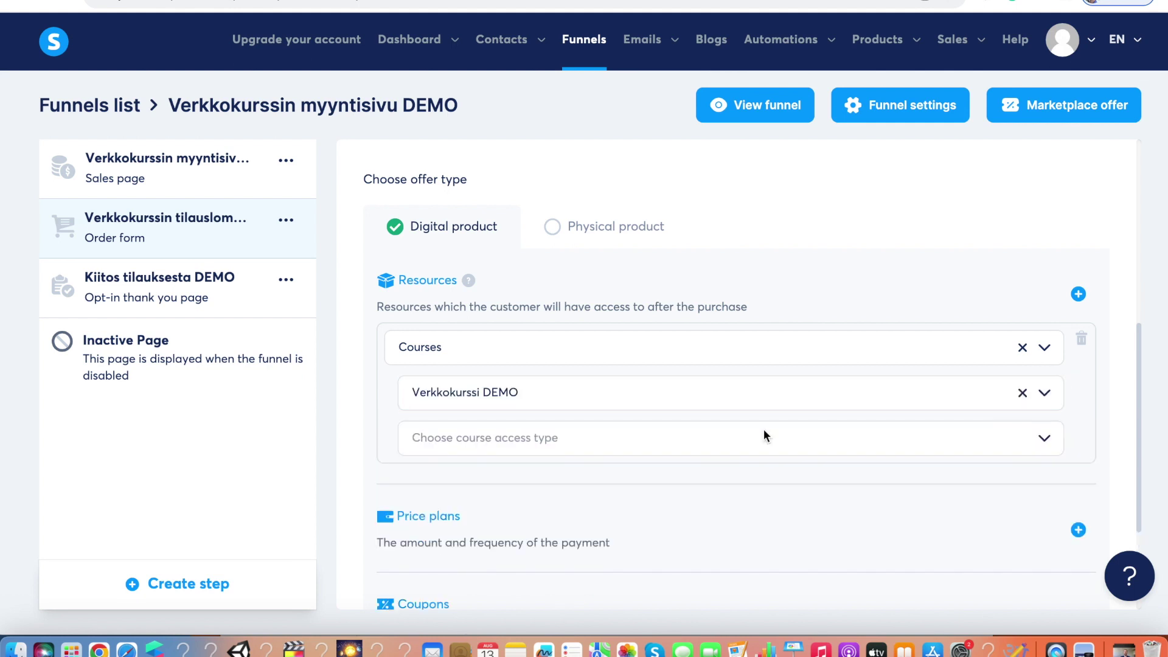
click(1046, 442)
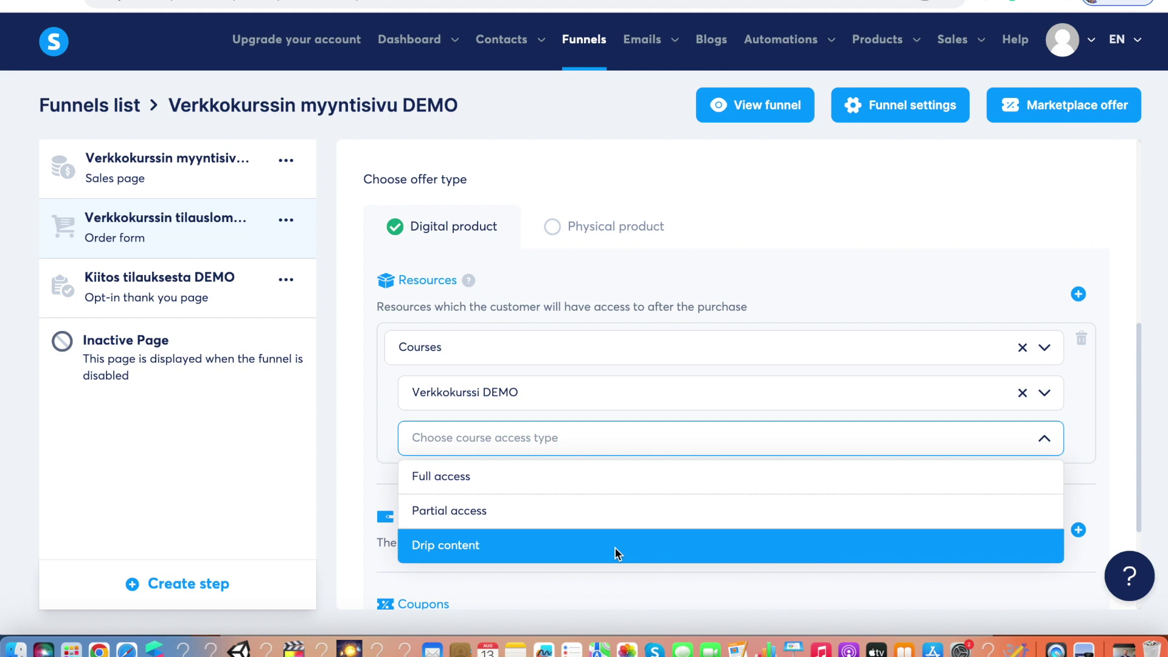
click(600, 477)
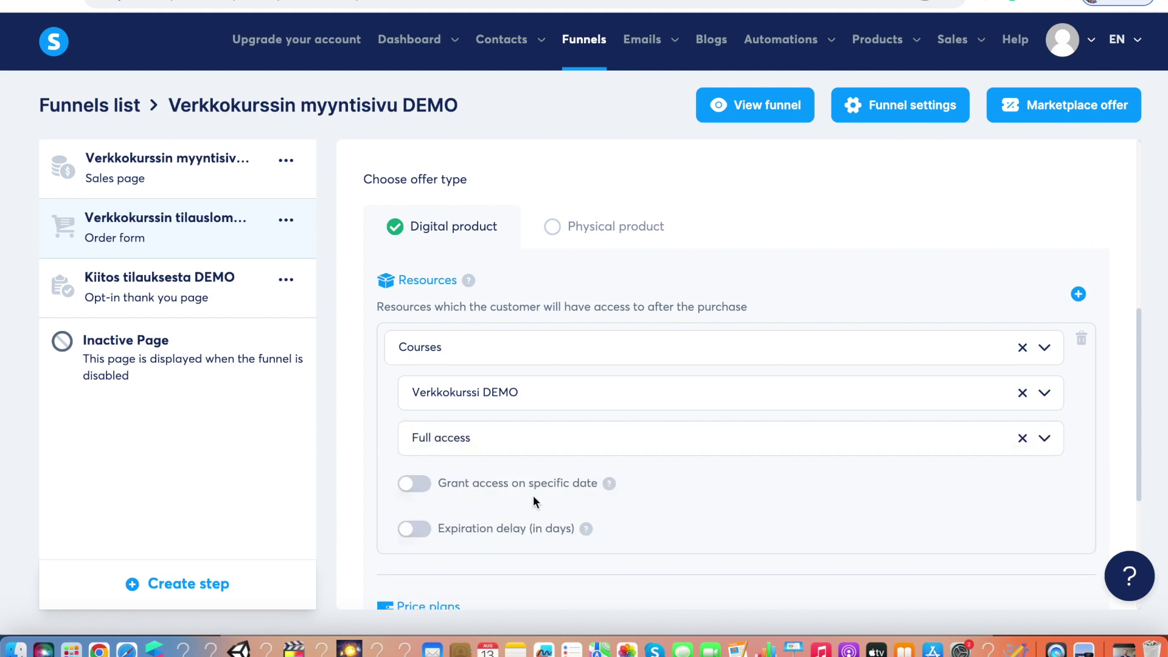
click(414, 487)
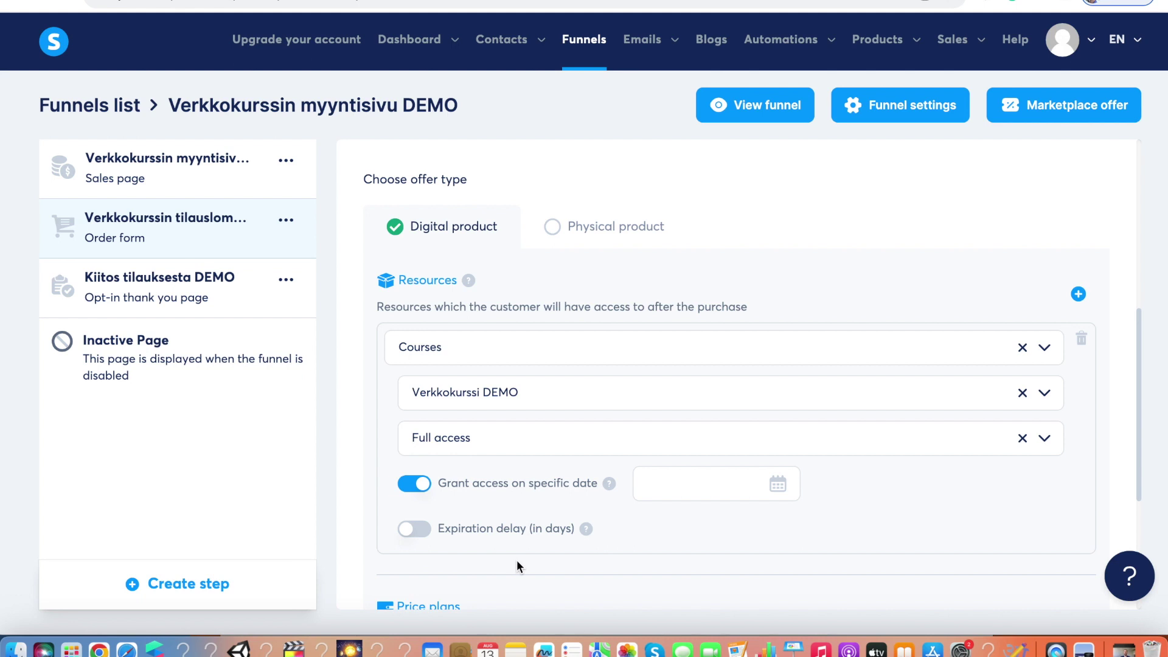
Step: Check the order form's price plans section and its automation rules
scroll(517, 562, down, 3)
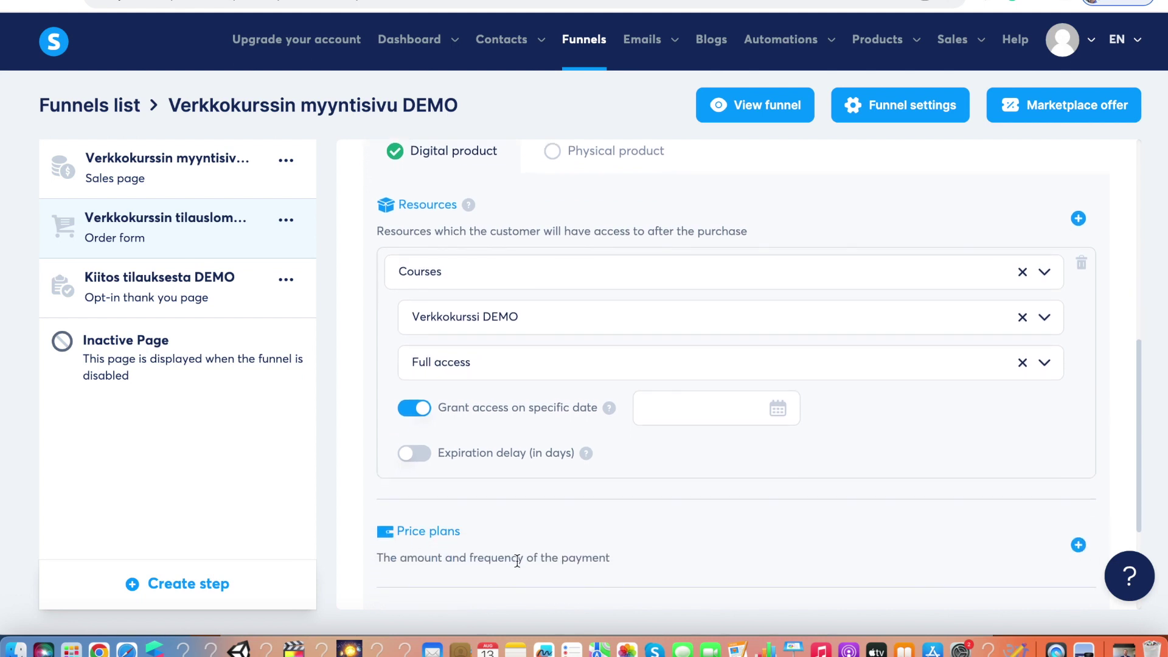
scroll(516, 561, up, 10)
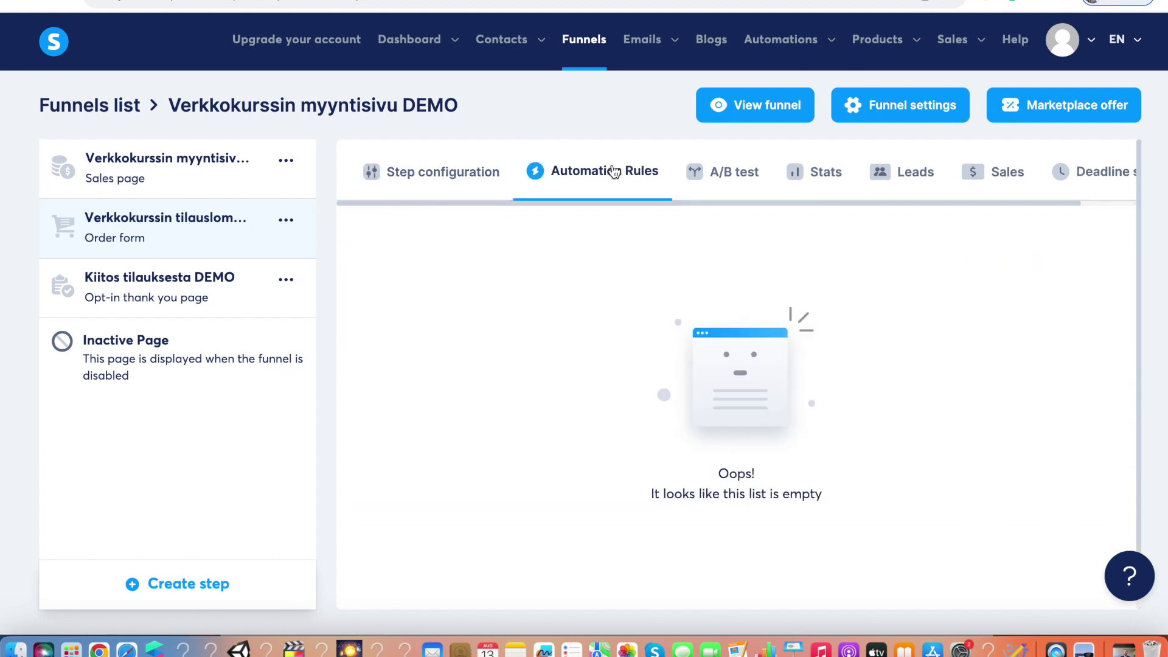
scroll(590, 406, down, 2)
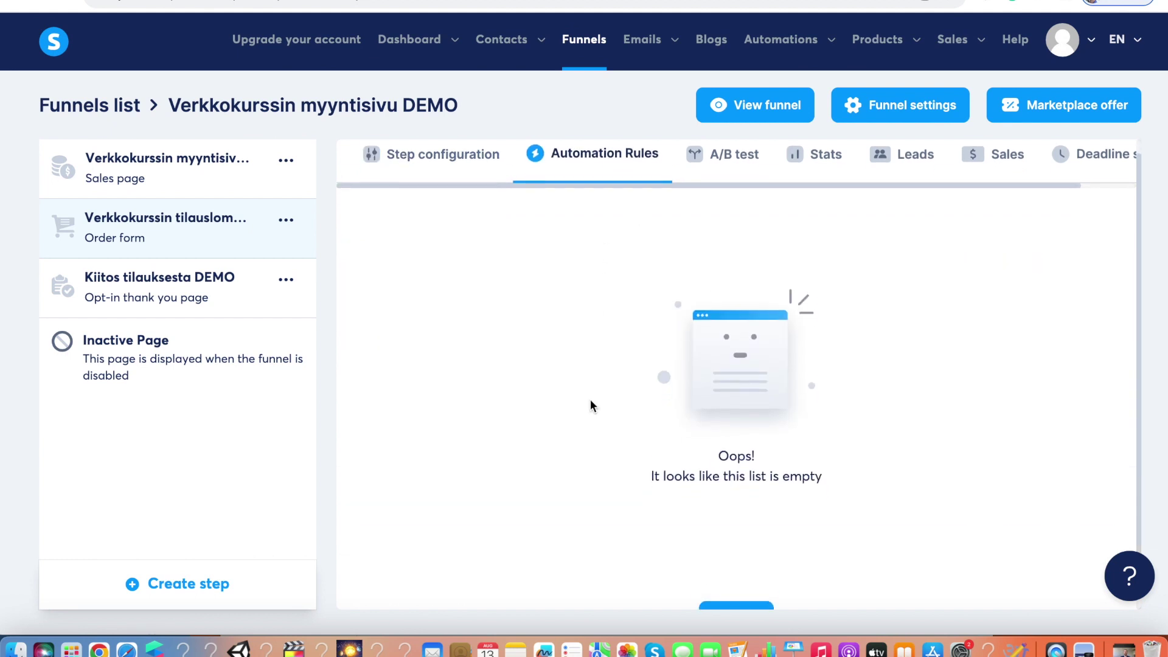